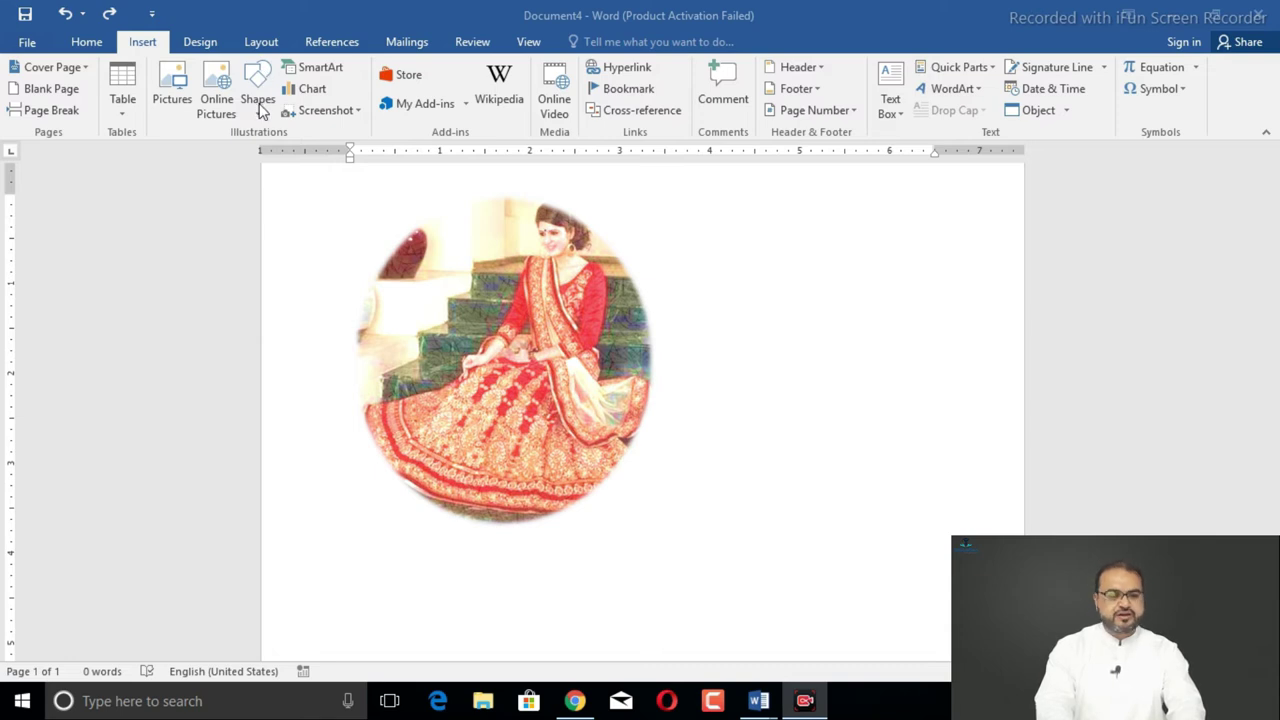
Step: Create a new empty blank document, Document5, to work in
click(260, 108)
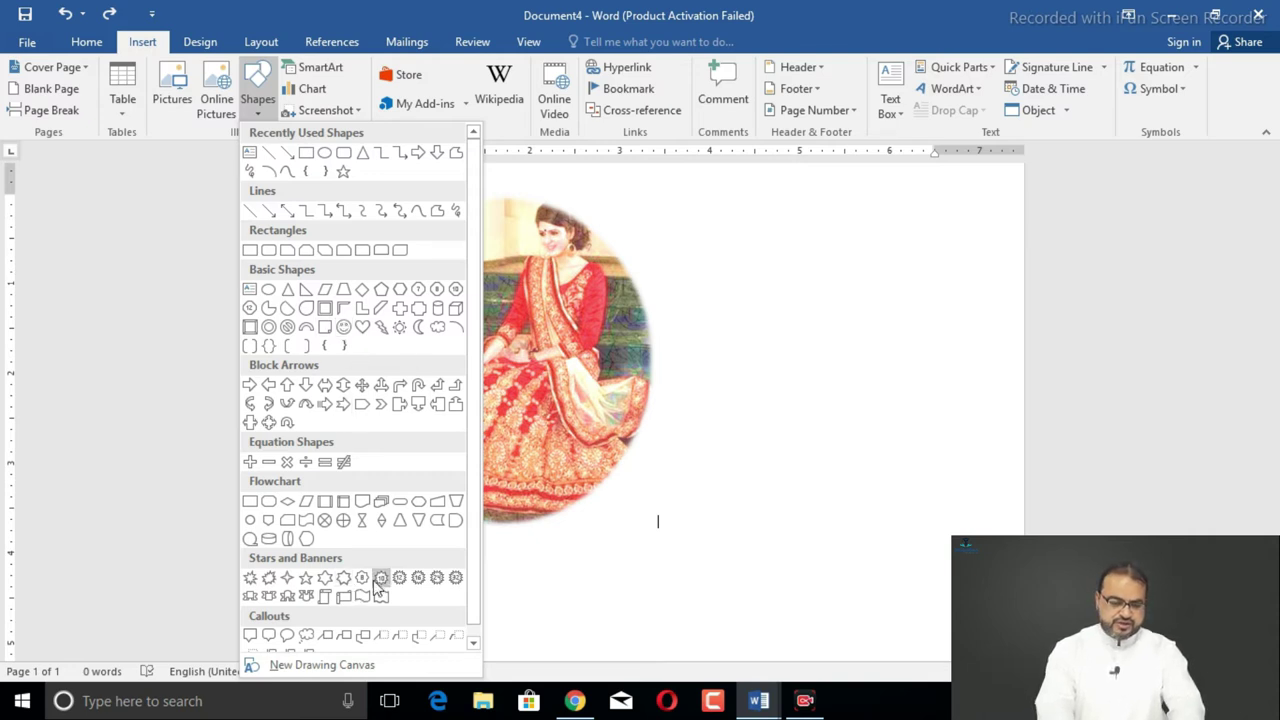
click(344, 328)
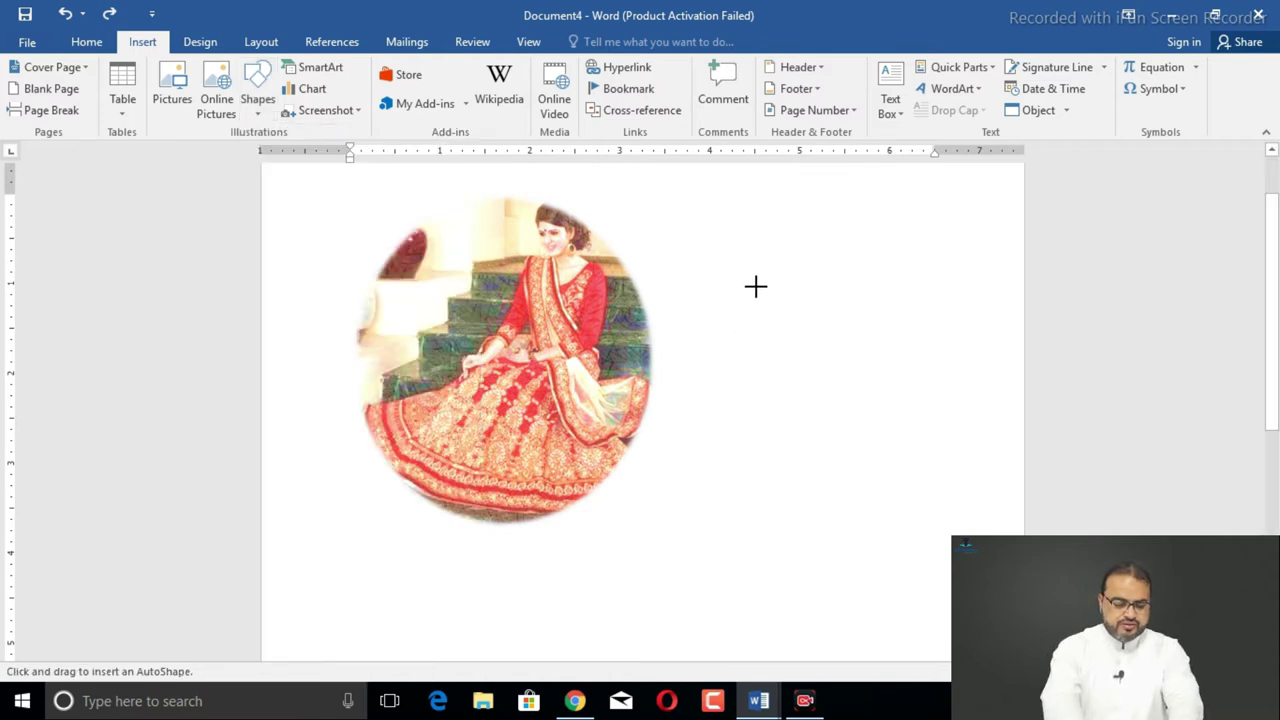
key(ctrl+n)
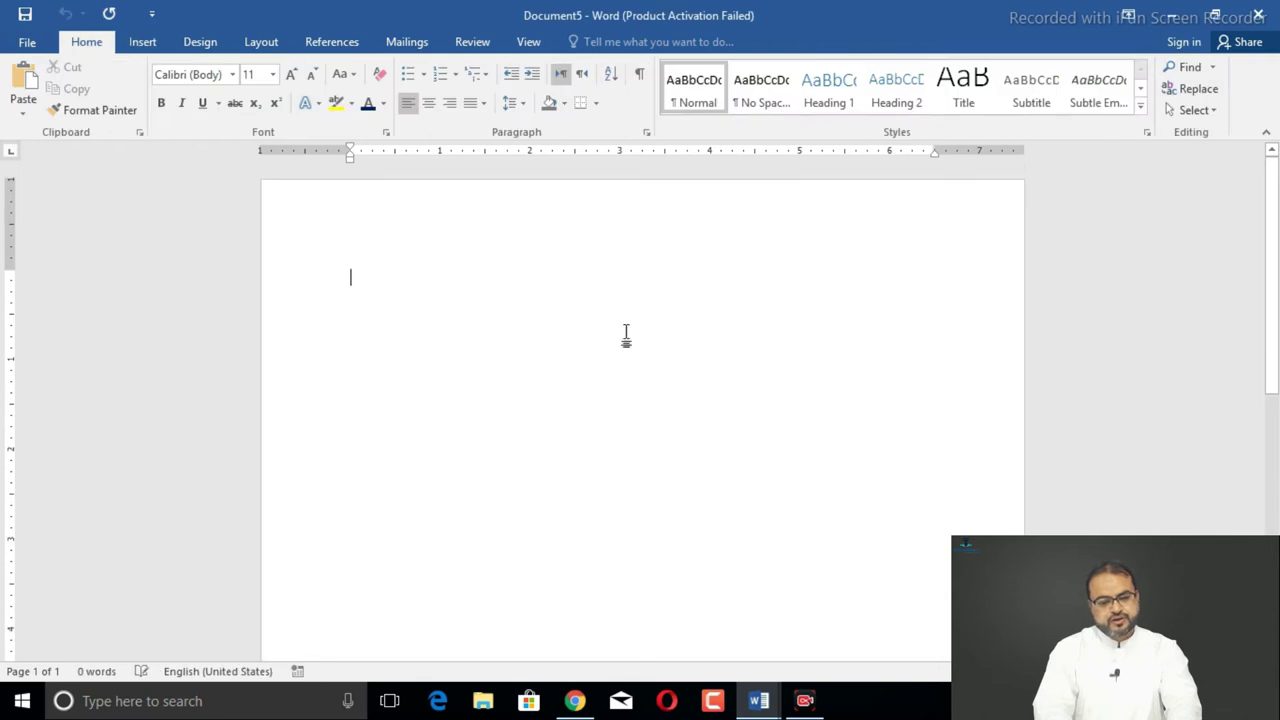
Step: Draw a Smiley Face from Basic Shapes, about 1.75" by 1.83", on the page
click(144, 44)
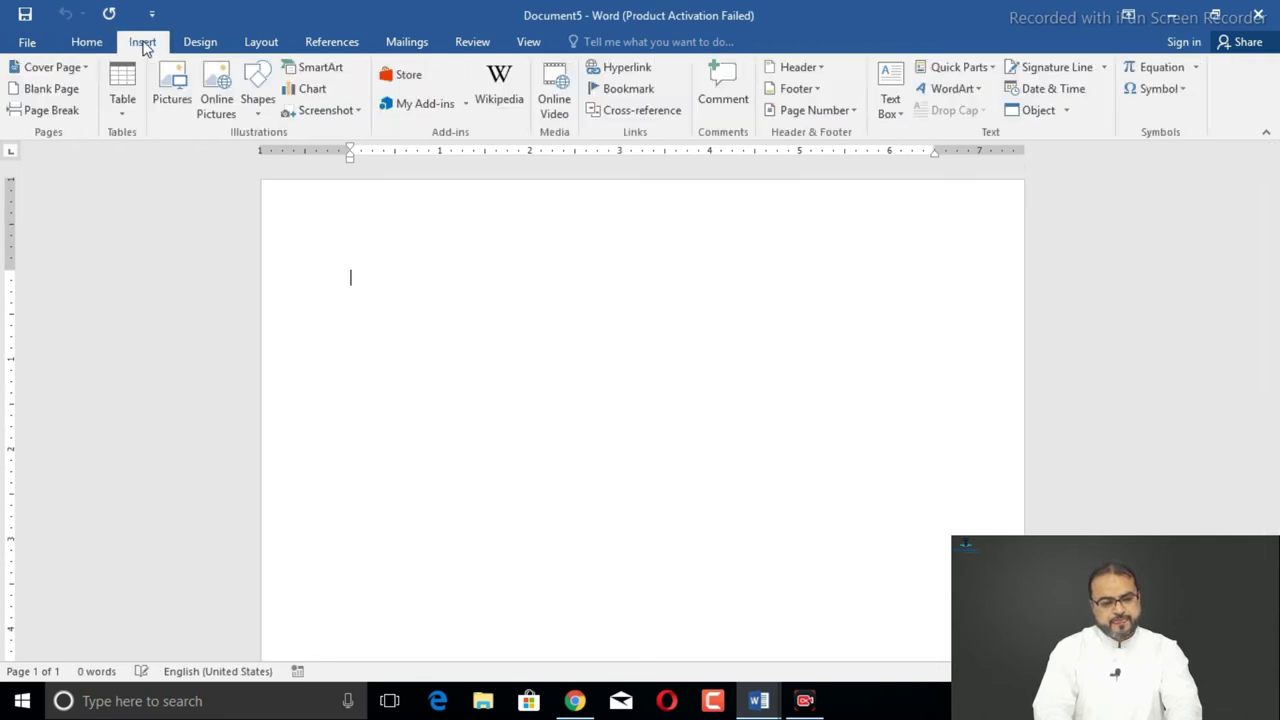
click(257, 95)
click(338, 328)
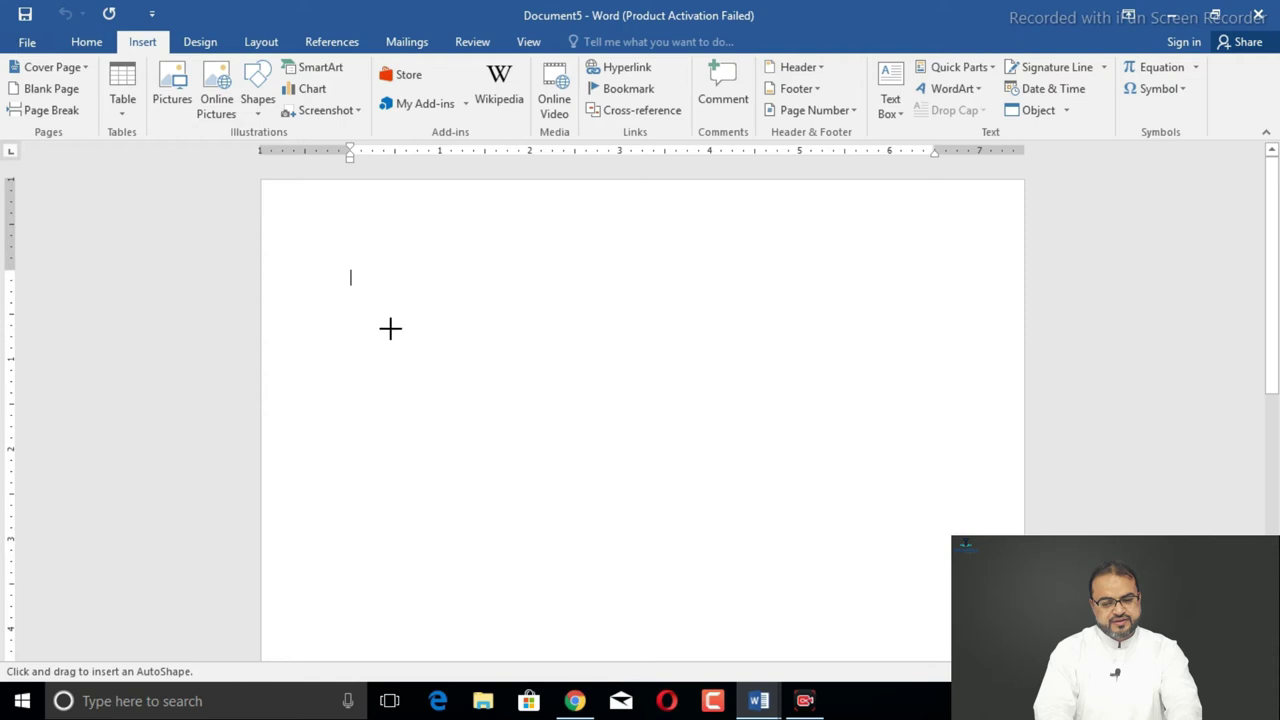
mouse_move(610, 278)
mouse_down()
mouse_move(660, 417)
mouse_move(757, 403)
mouse_move(776, 432)
mouse_up()
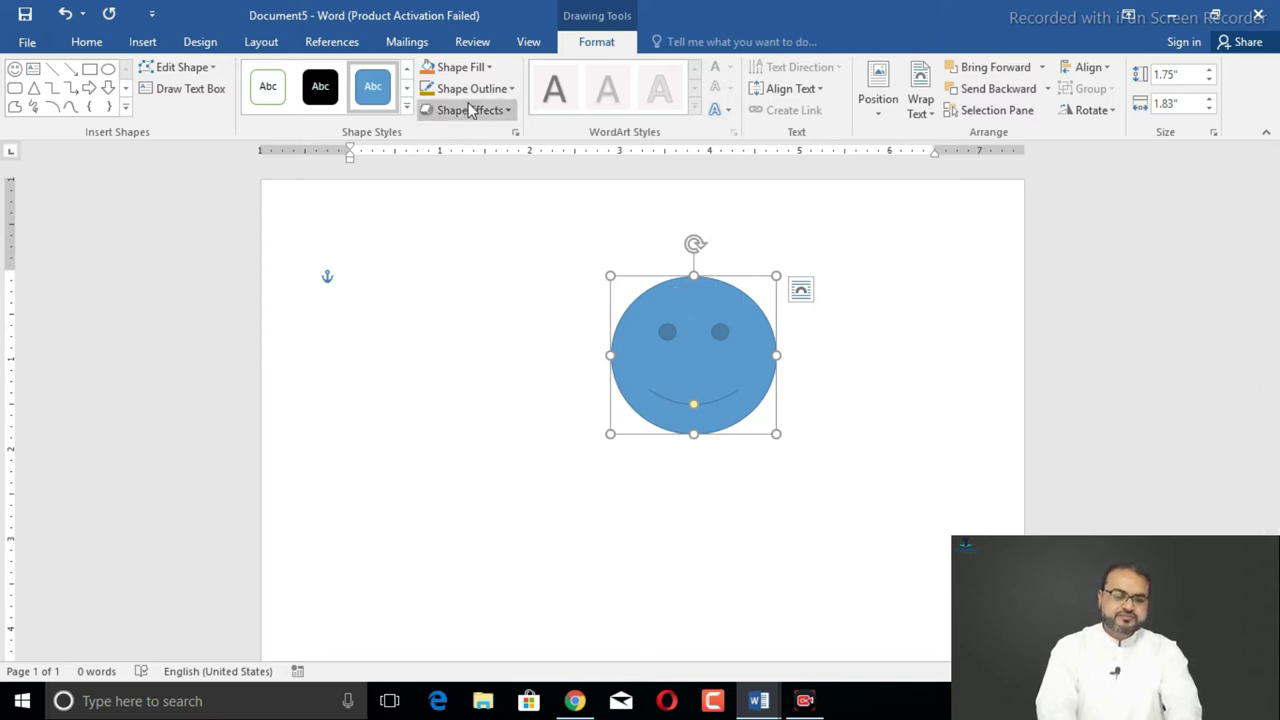
Step: Apply the light orange shape style to the smiley and bend its mouth into a frown
click(406, 106)
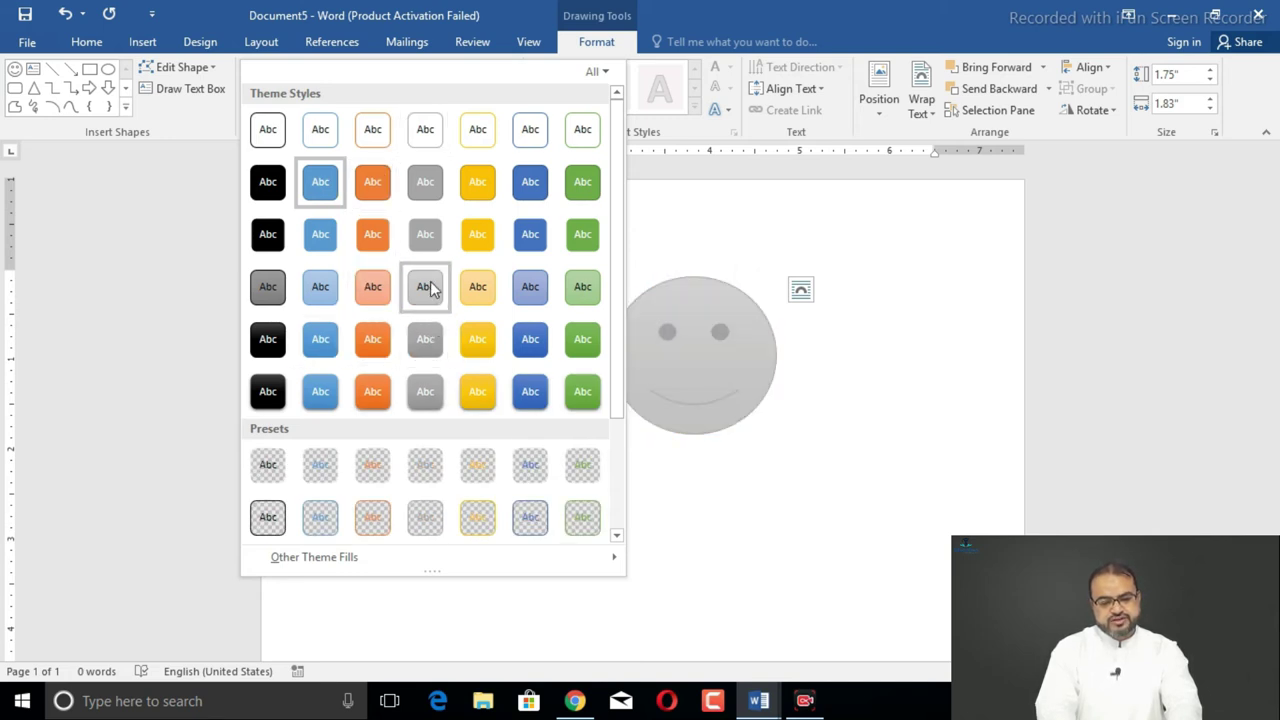
click(386, 292)
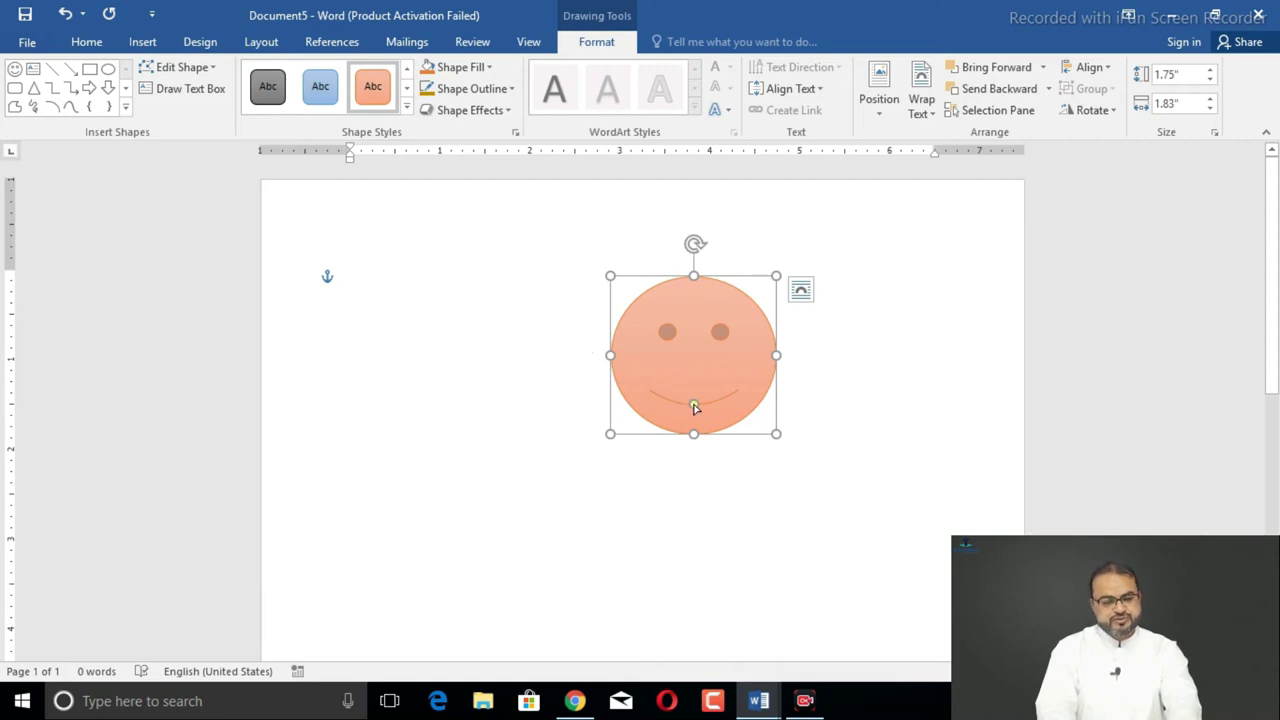
drag(695, 403, 694, 392)
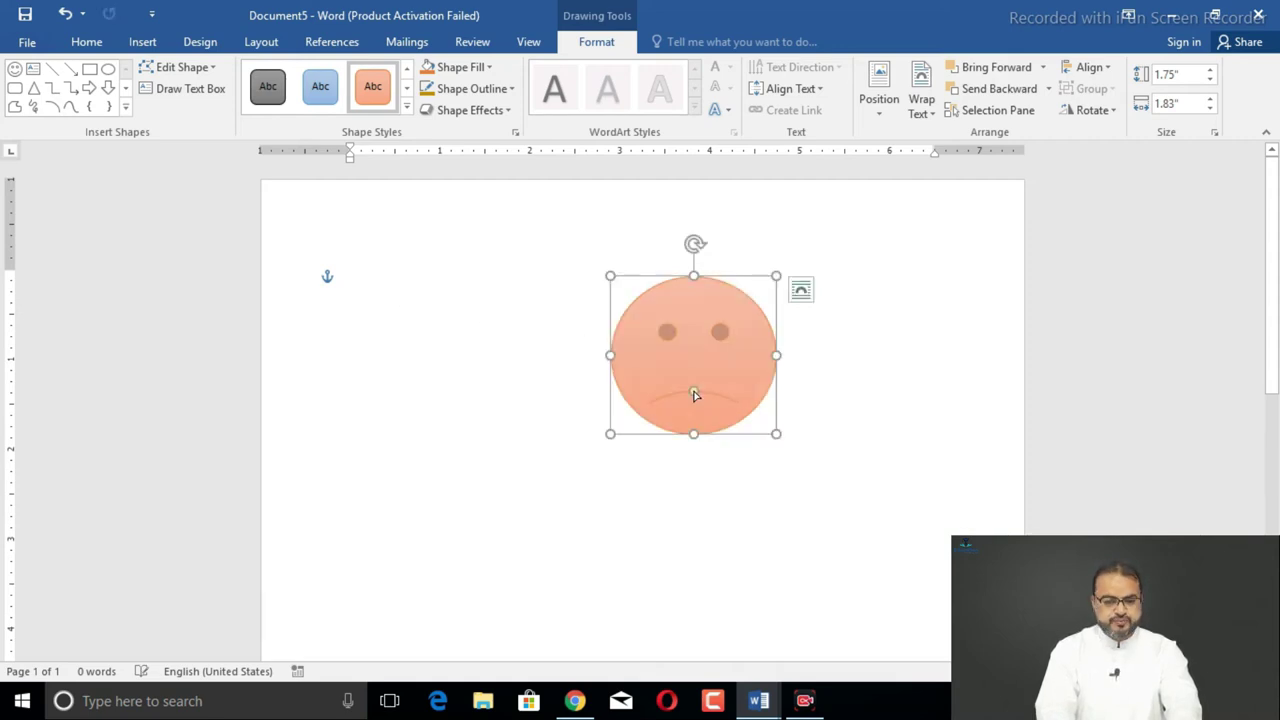
Step: Fill the face red and give it a yellow outline
click(489, 67)
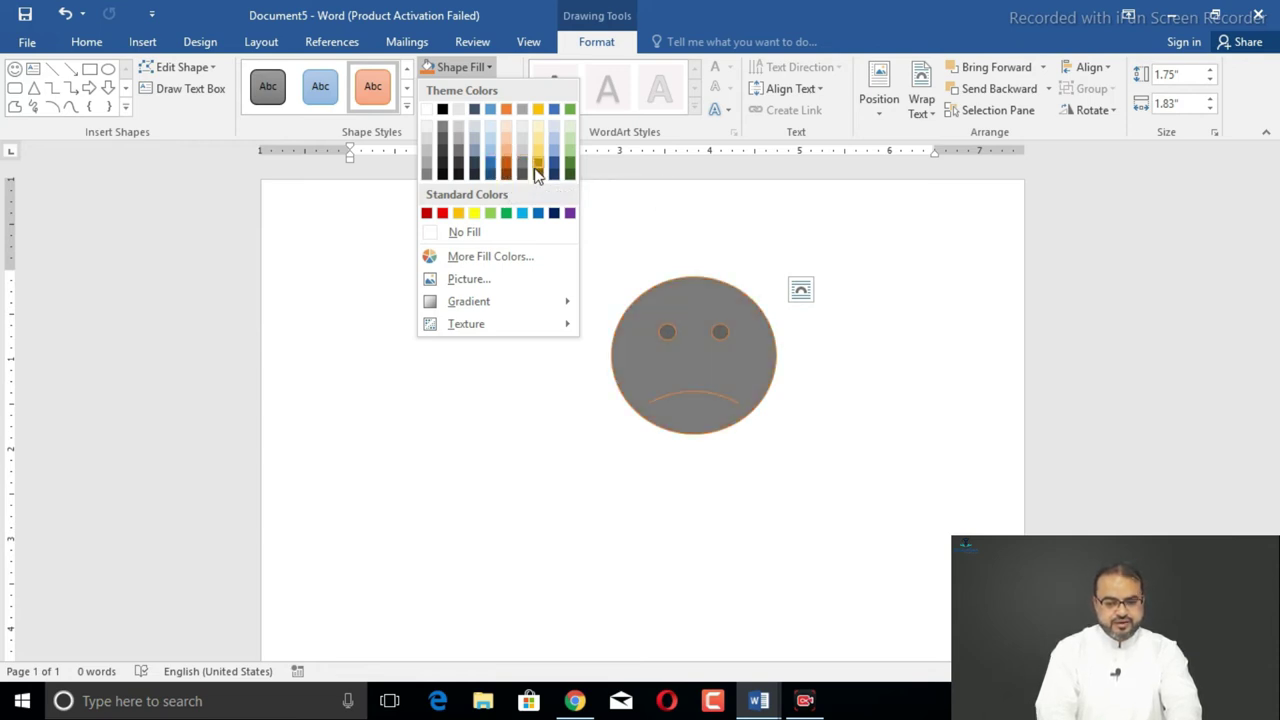
click(443, 214)
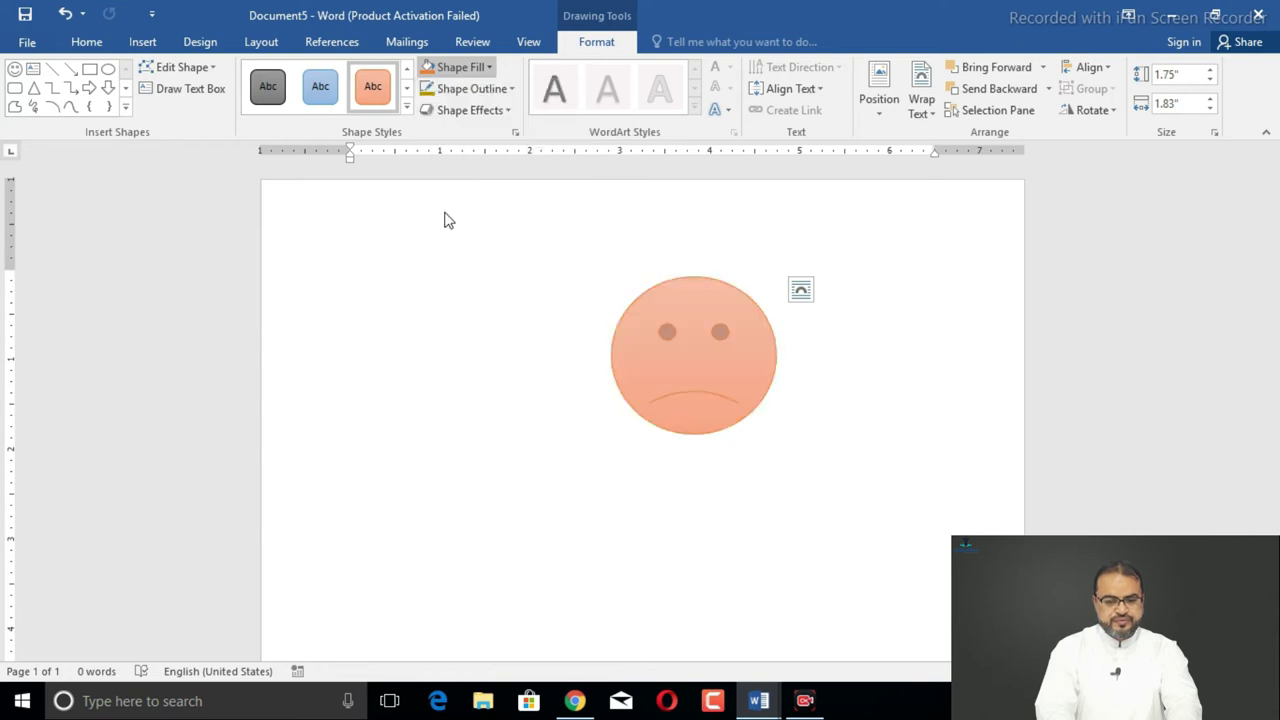
click(491, 90)
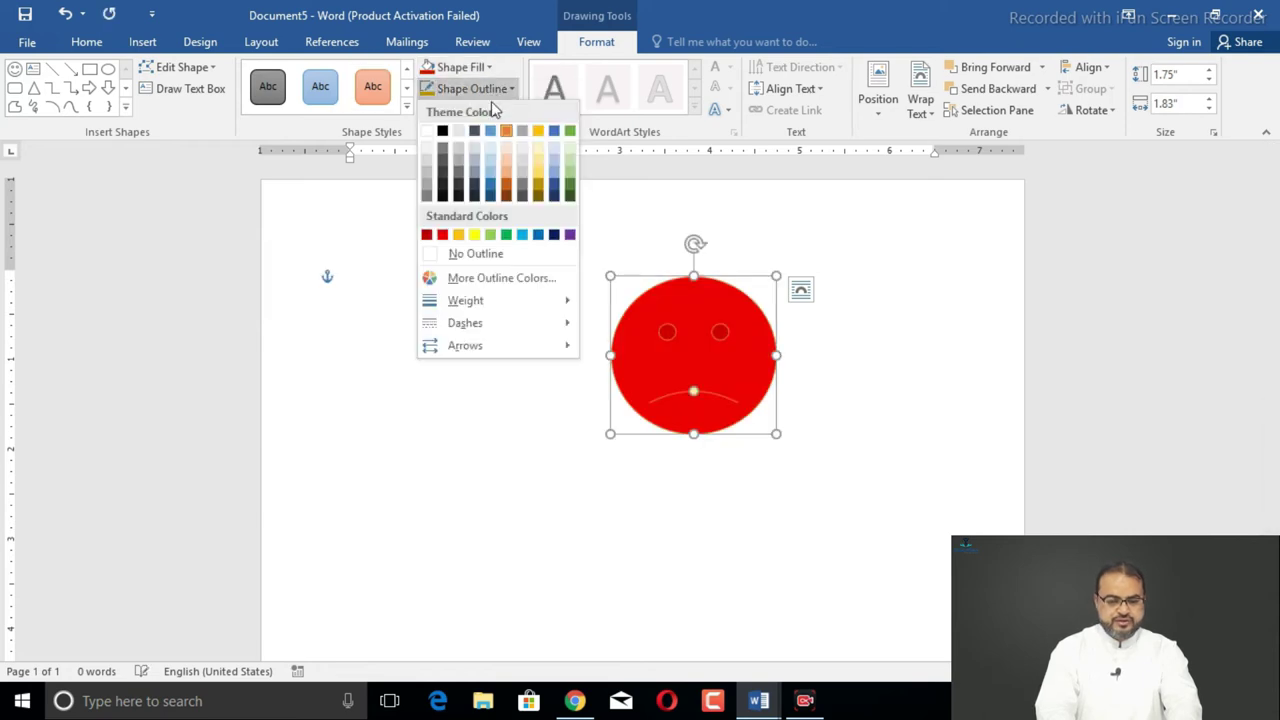
click(474, 236)
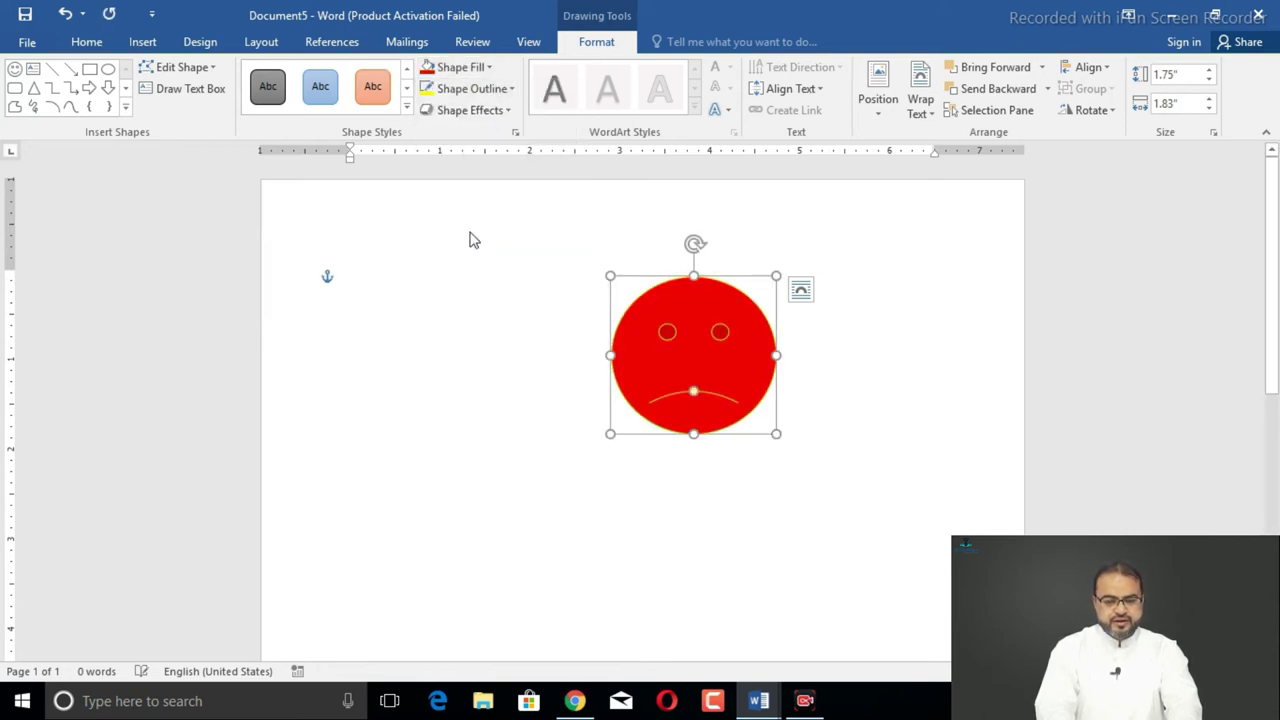
Step: Thicken the yellow outline weight and add double arrowheads to the mouth line
click(509, 91)
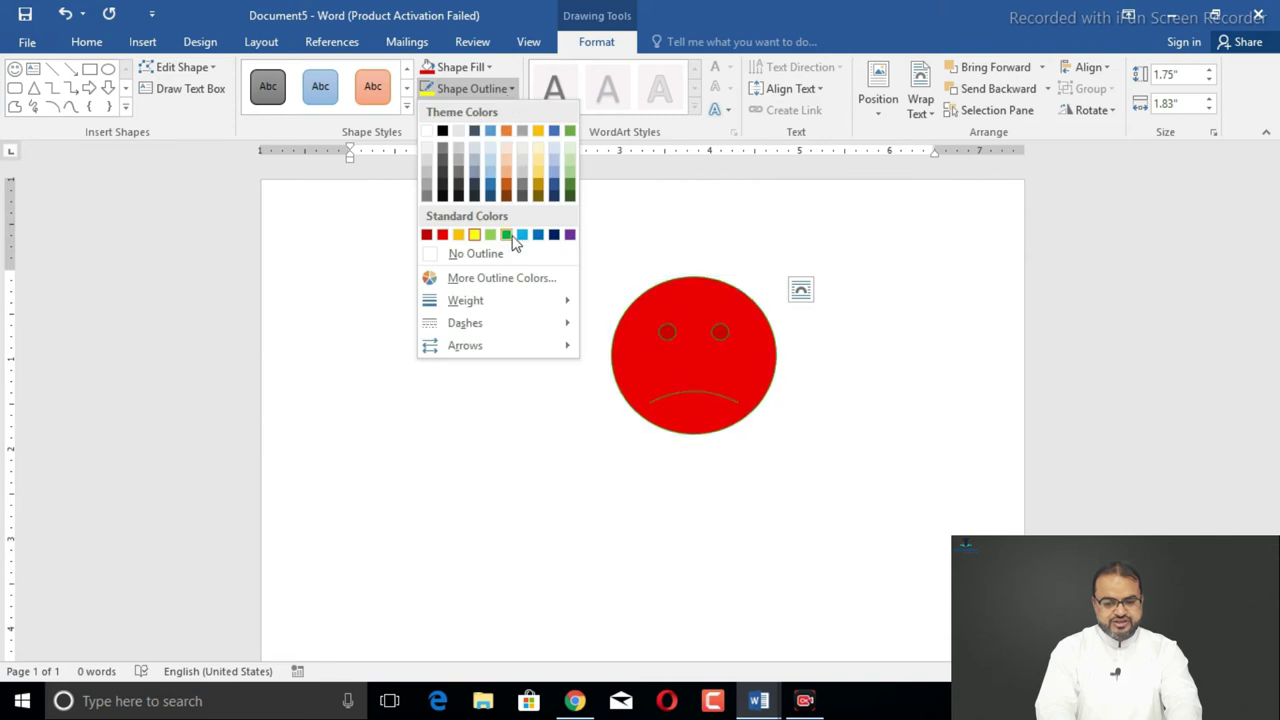
mouse_move(480, 300)
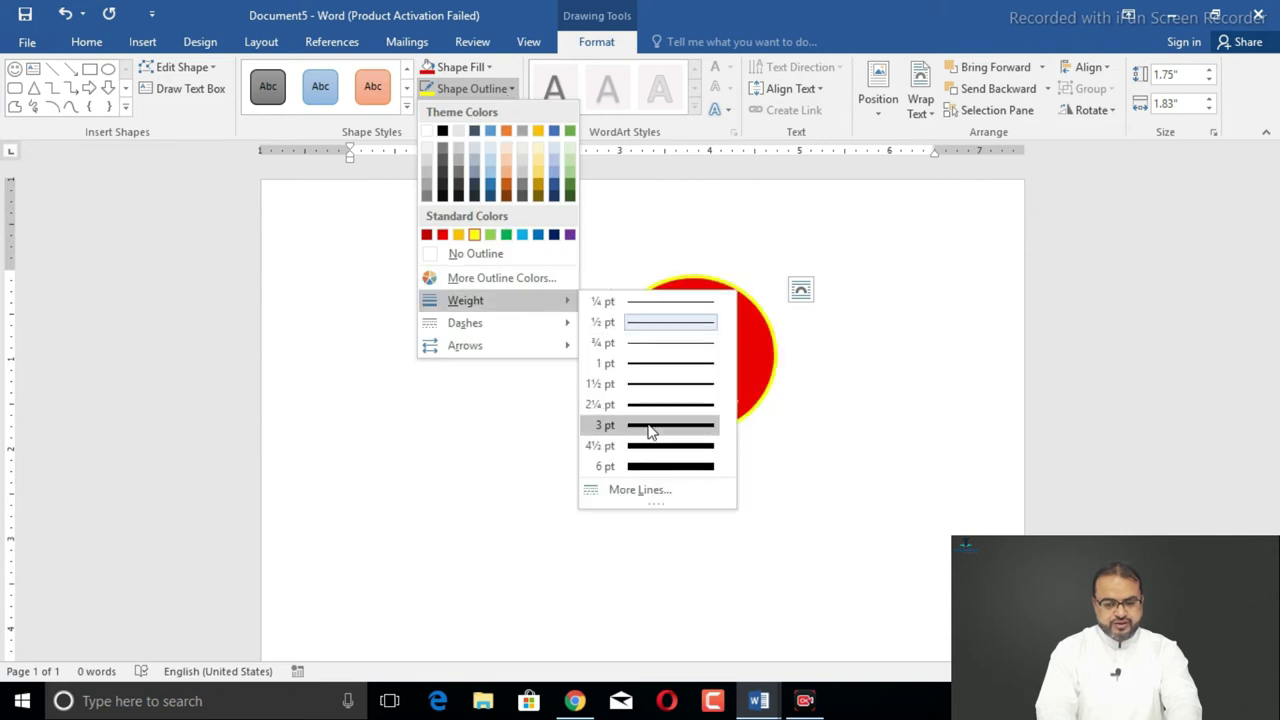
click(656, 405)
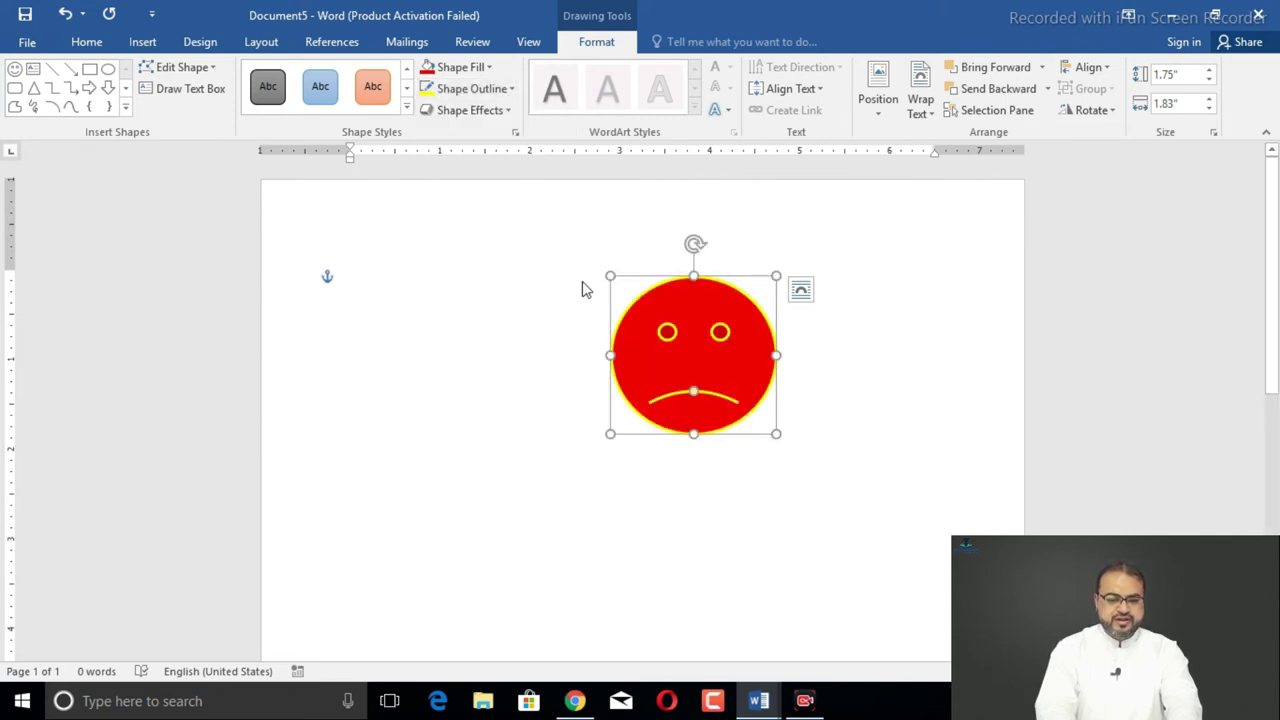
click(500, 92)
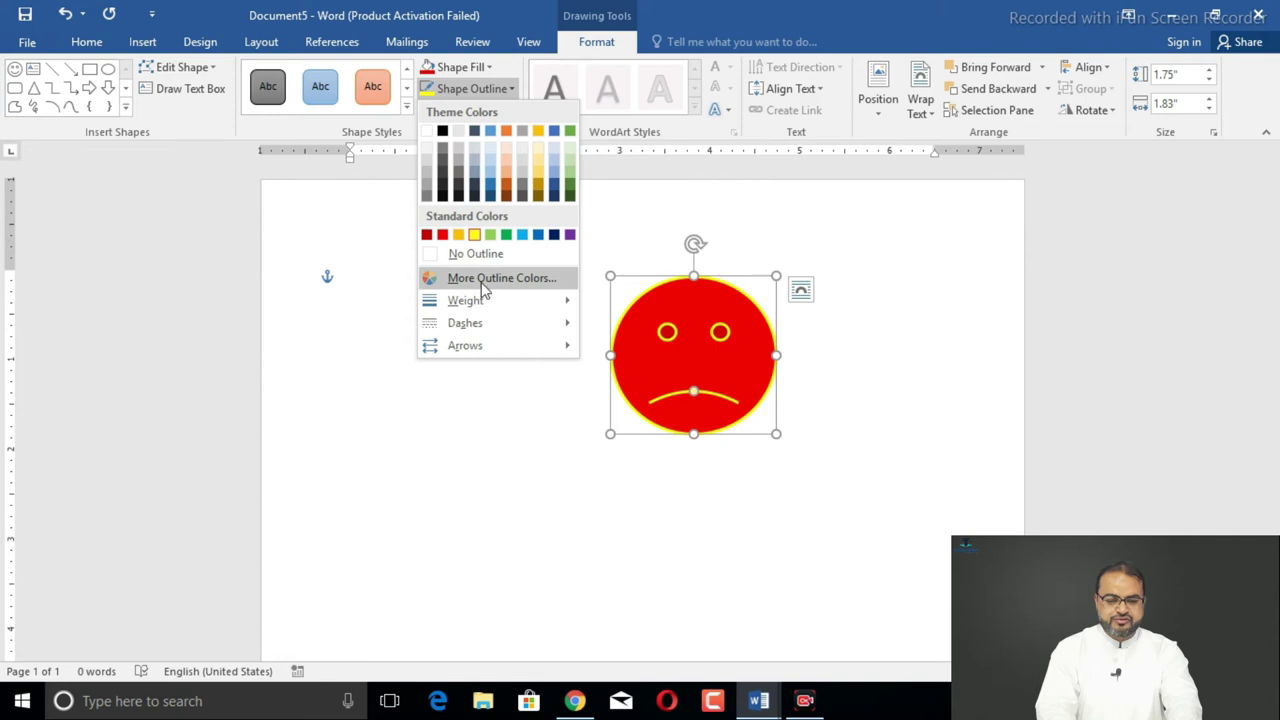
mouse_move(465, 300)
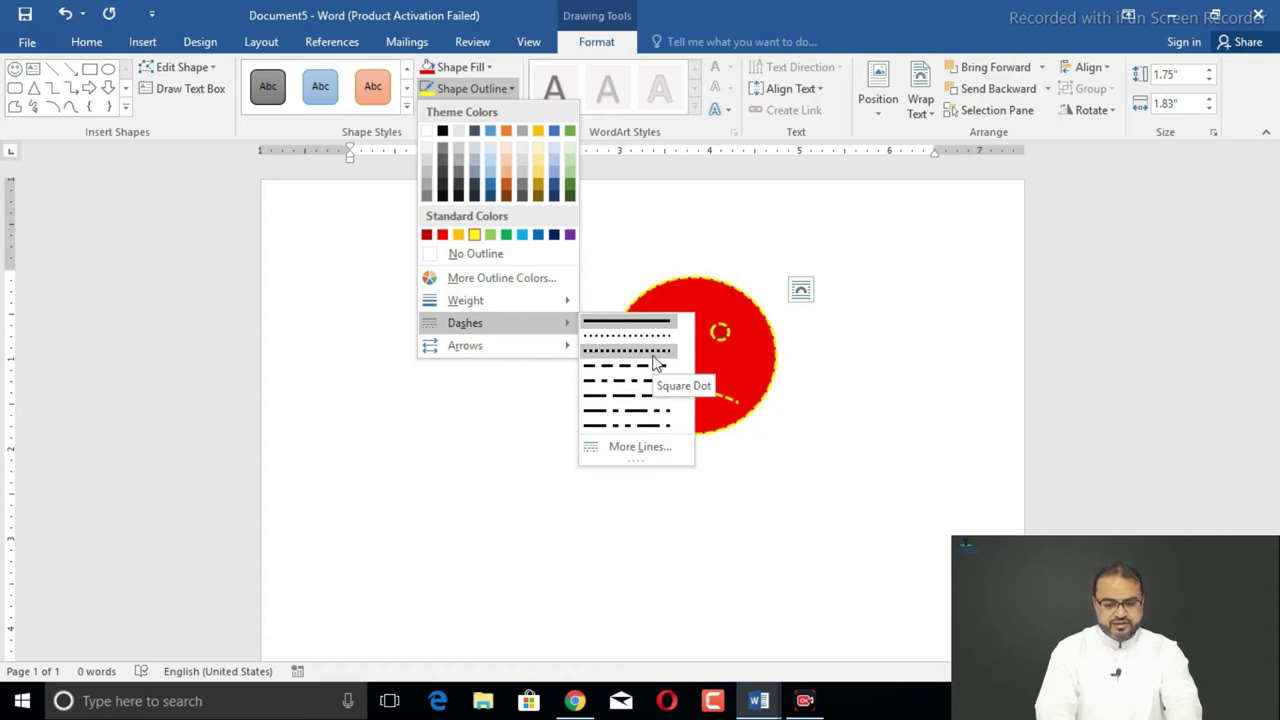
mouse_move(465, 345)
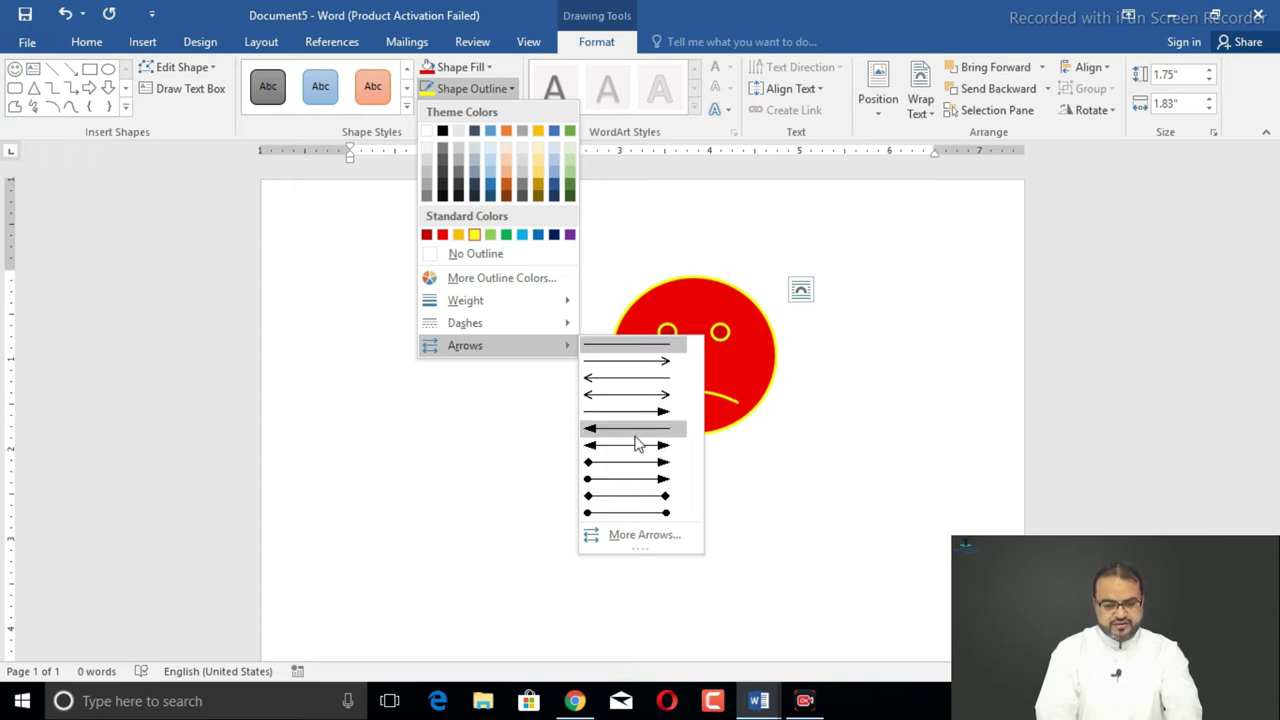
click(636, 446)
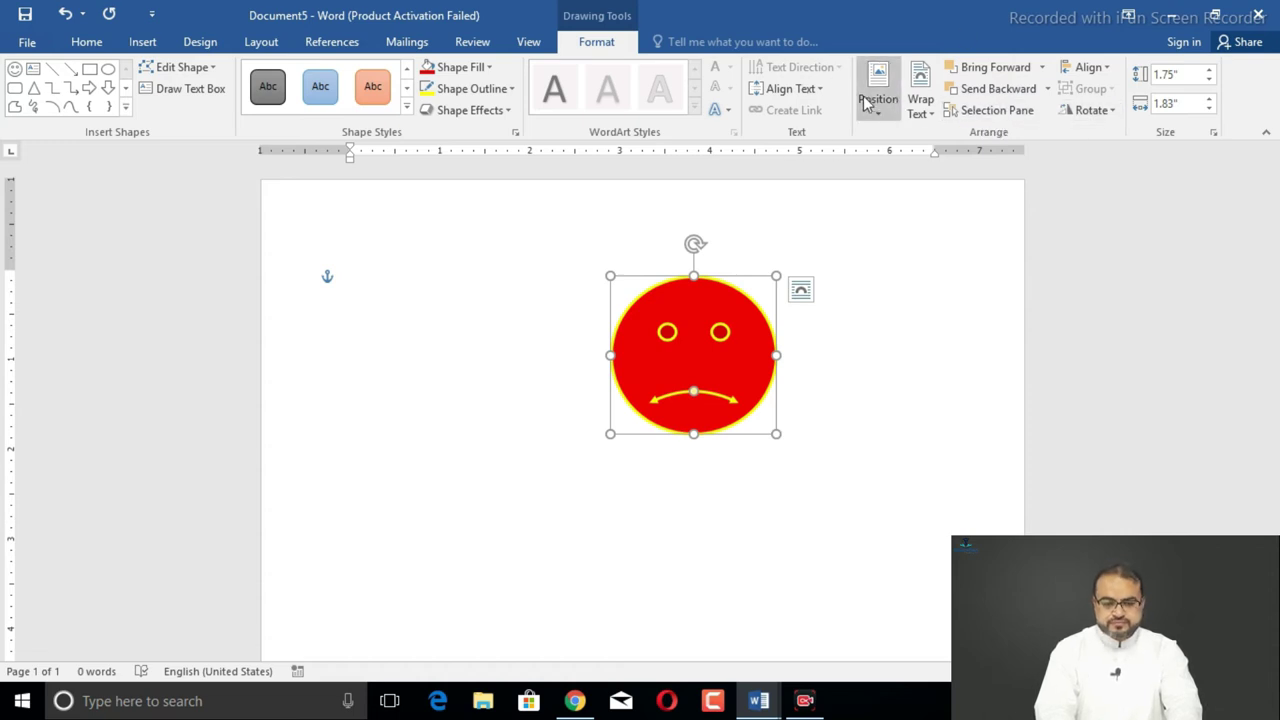
Step: Add the text 'Smily' inside the face shape and select the word
right_click(689, 366)
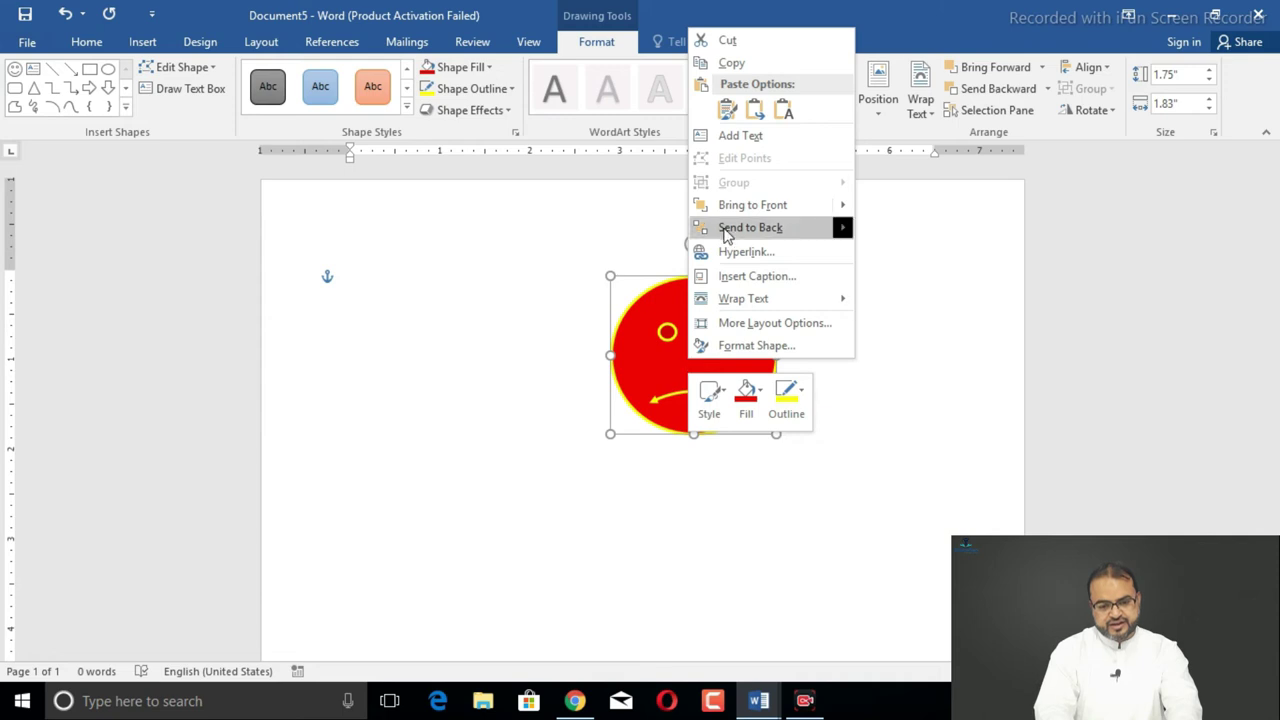
click(743, 140)
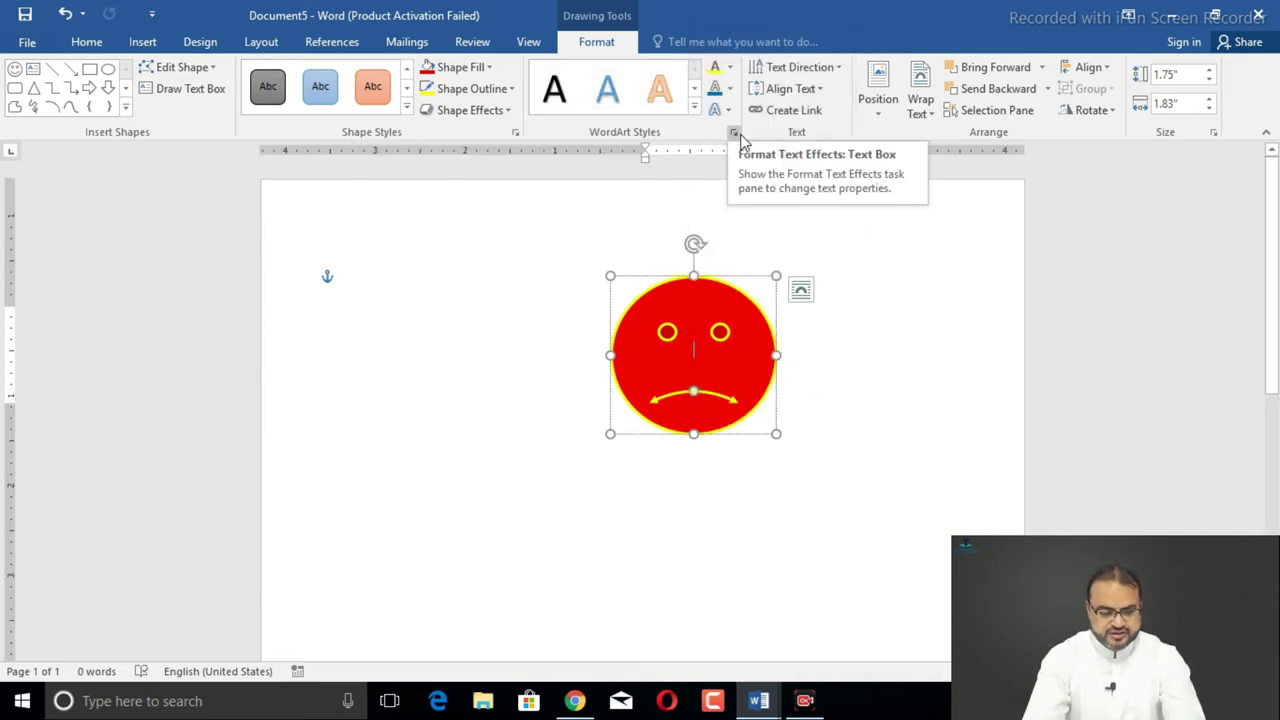
text(5)
text(m)
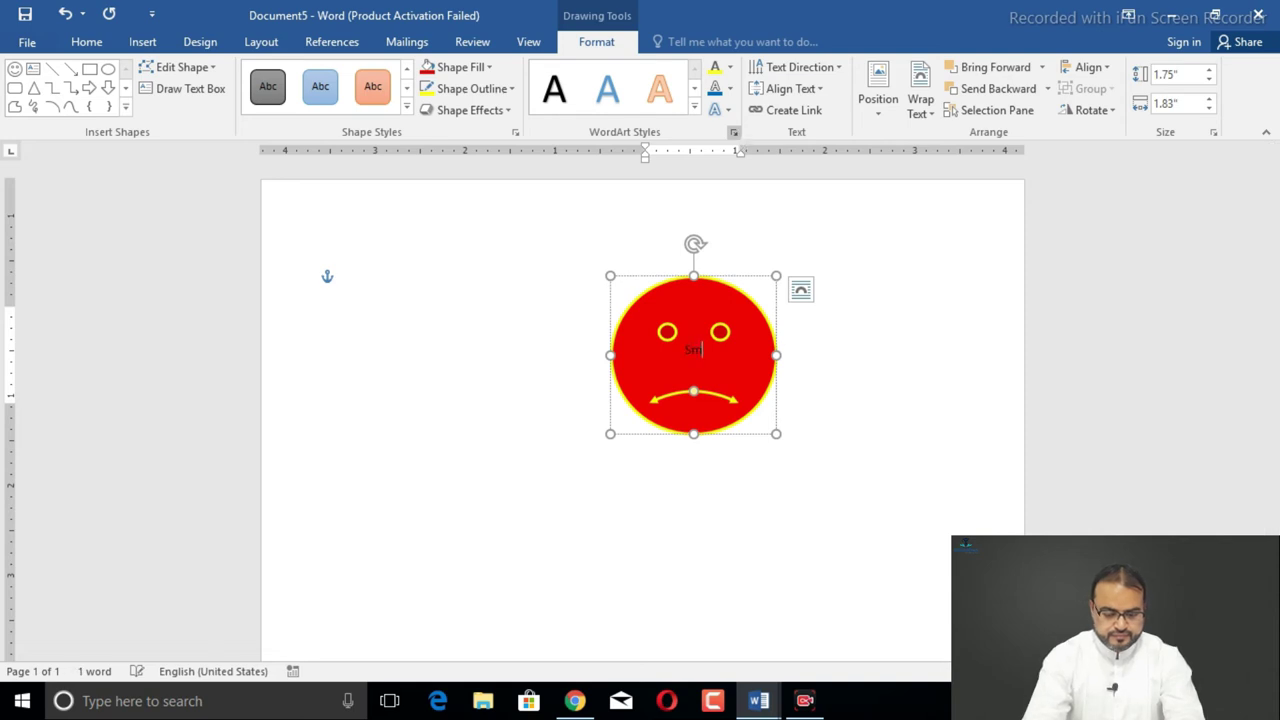
text(ily)
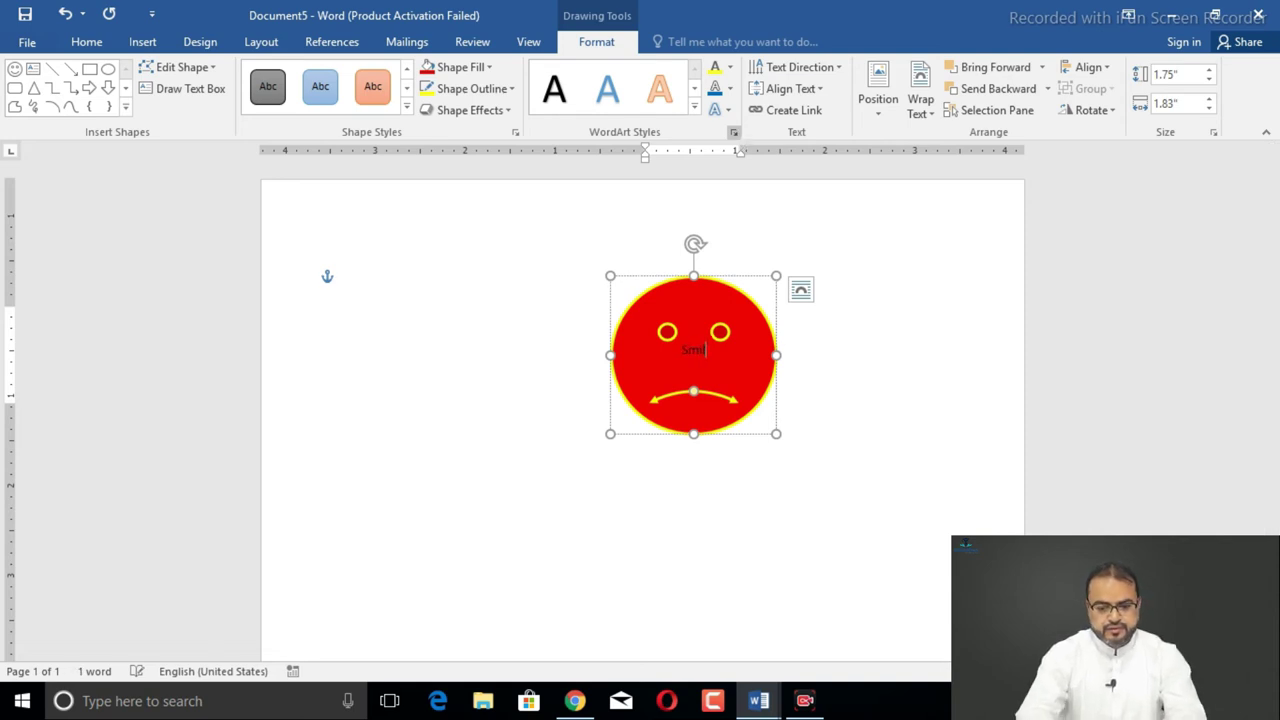
double_click(663, 355)
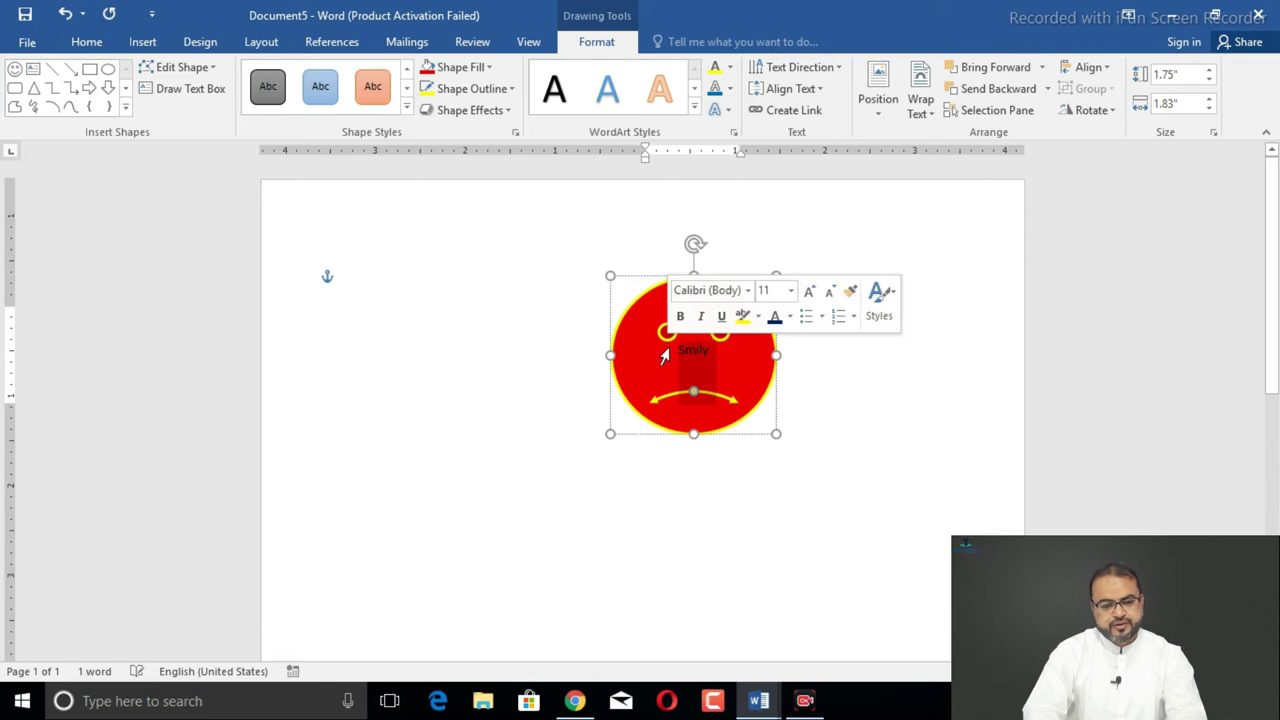
Step: Format 'Smily' on the Home tab, setting highlight to No Color and font colour yellow
click(86, 41)
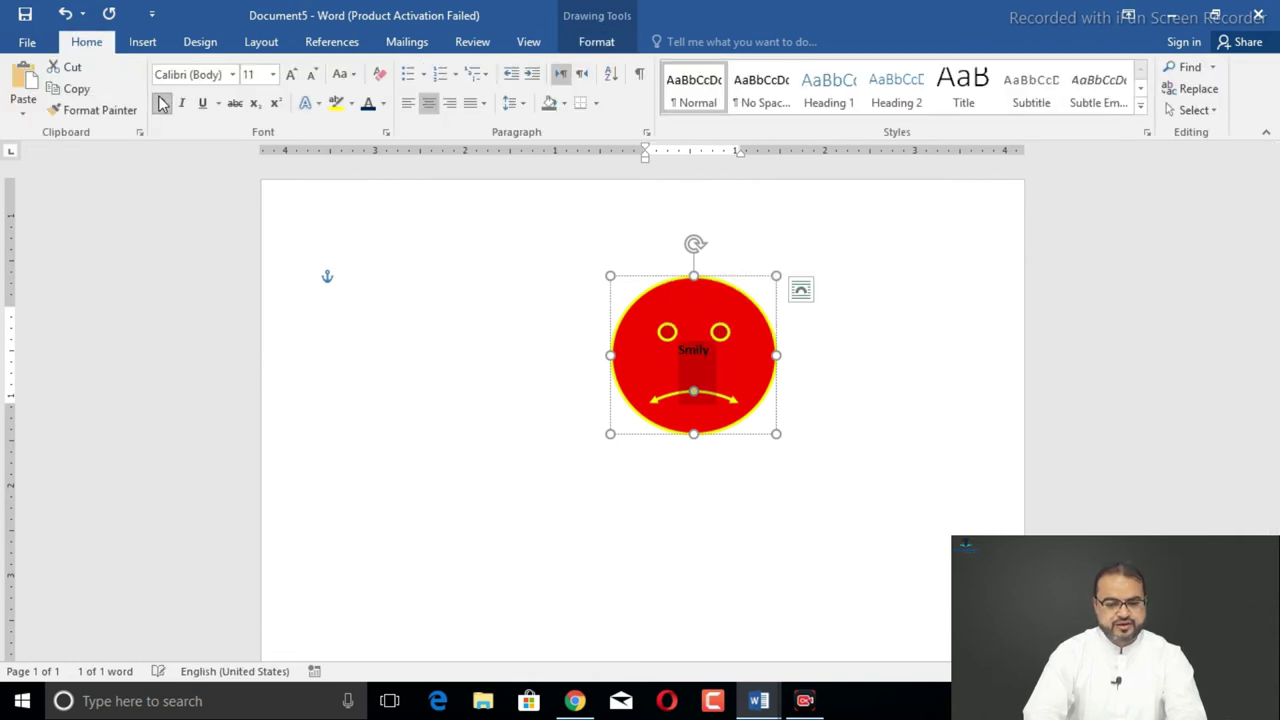
click(293, 77)
click(293, 77)
click(293, 77)
click(293, 77)
click(336, 104)
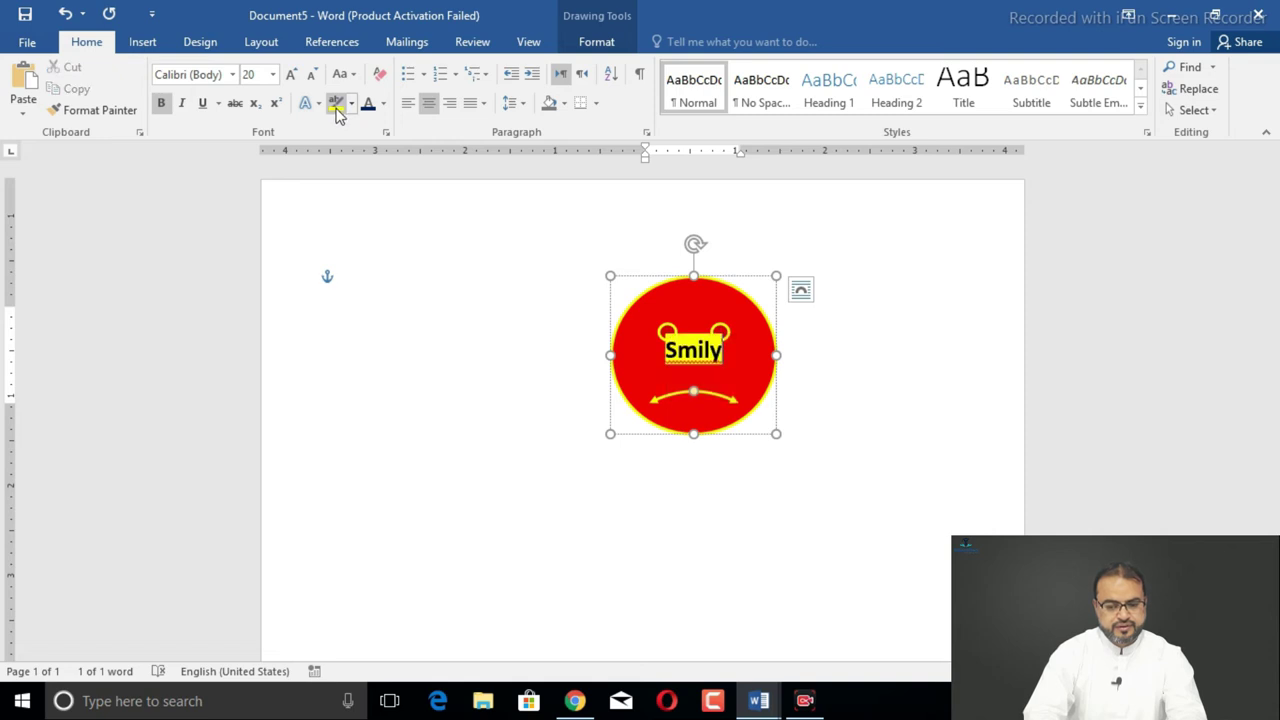
click(351, 104)
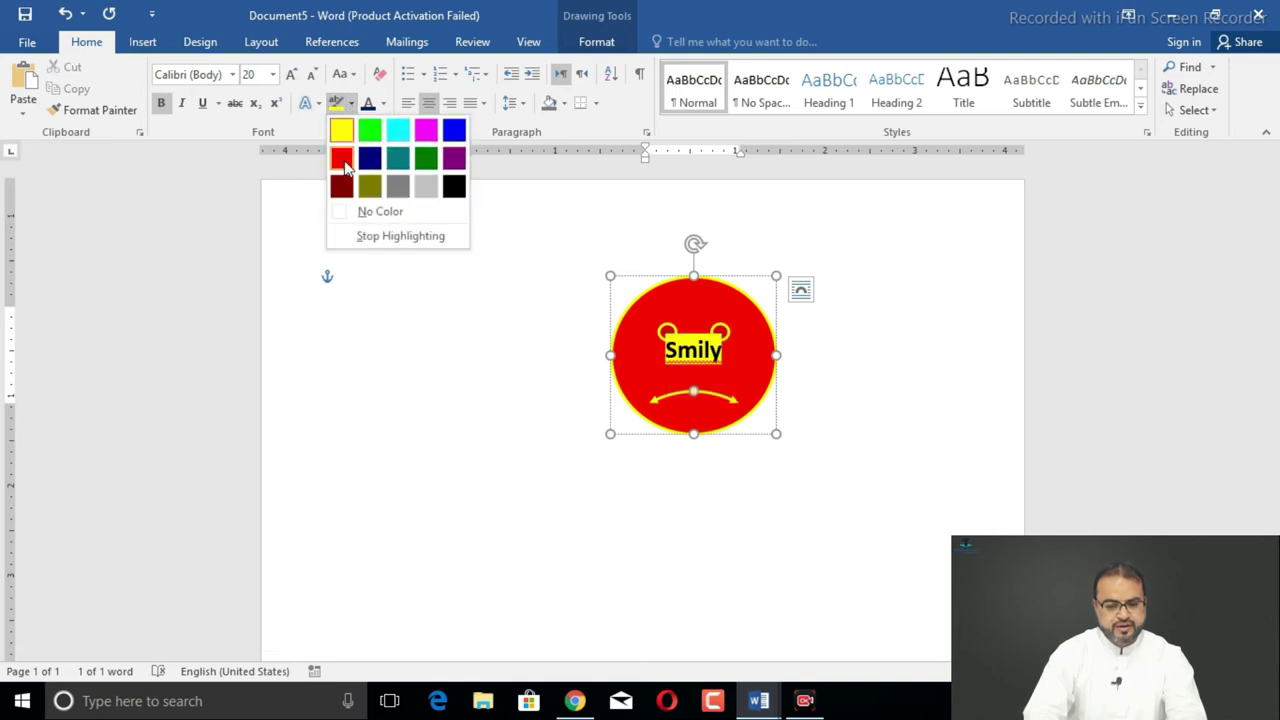
click(380, 212)
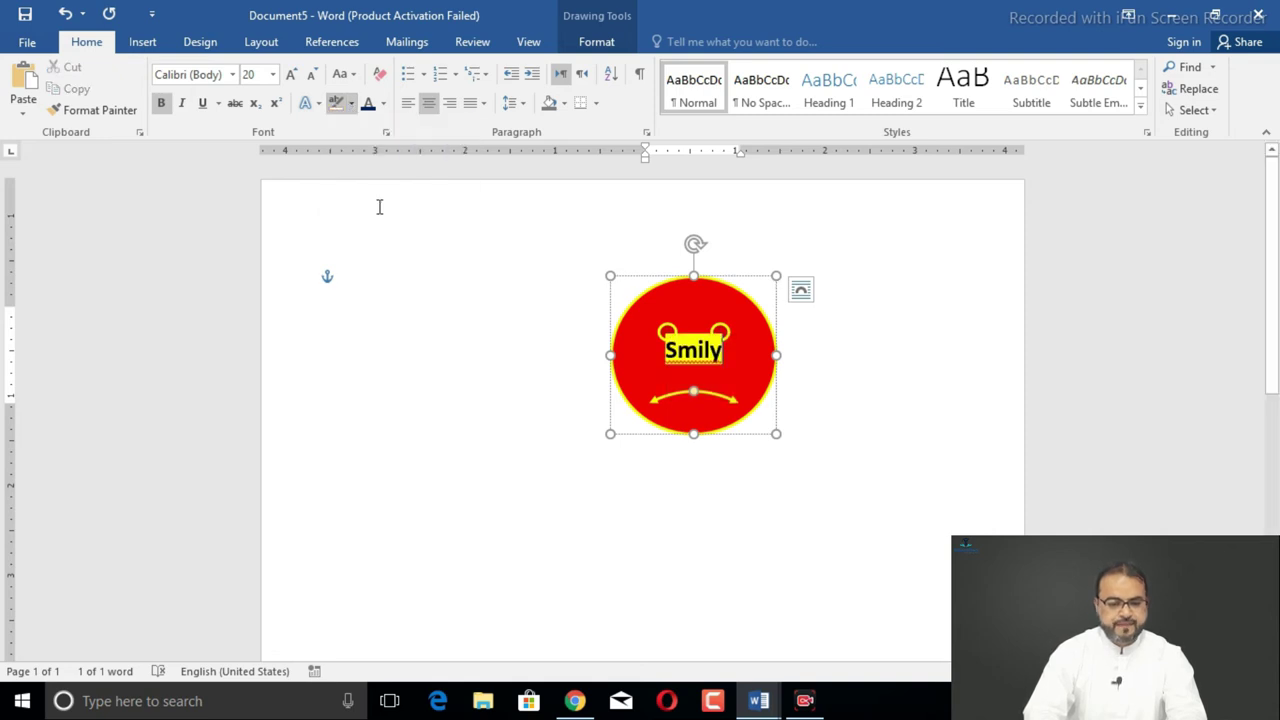
click(383, 104)
click(416, 272)
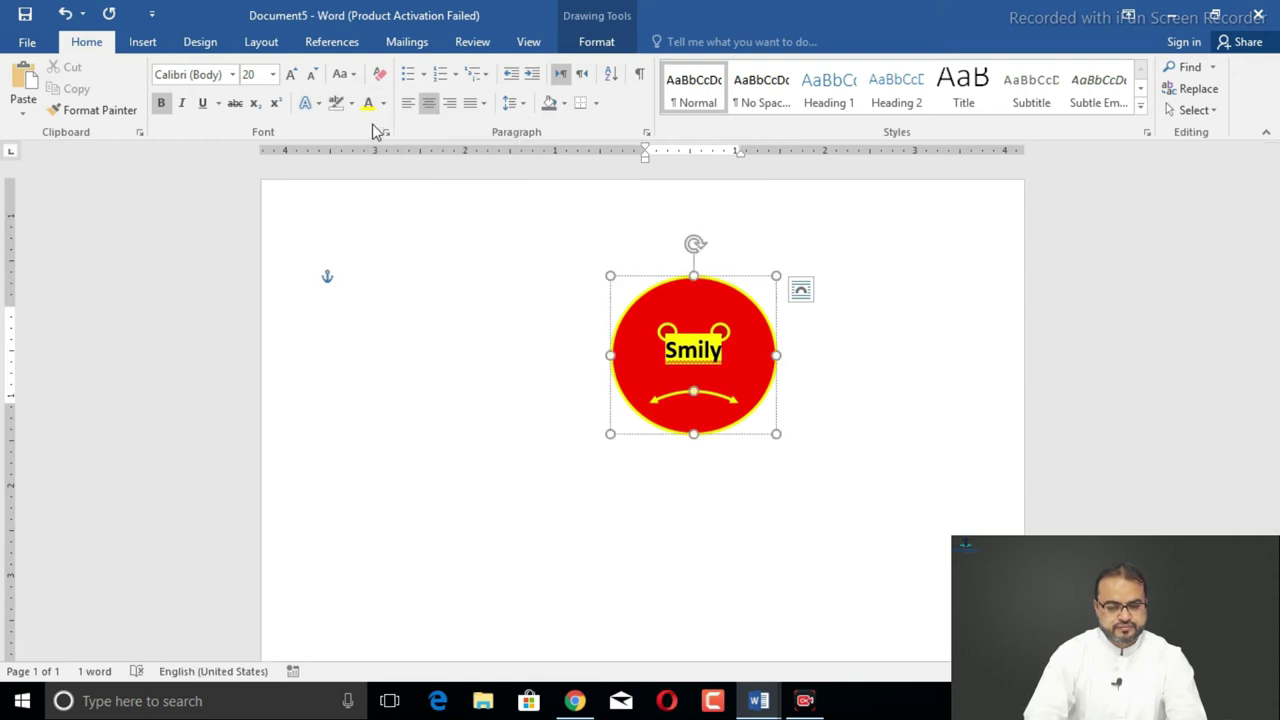
Step: Reselect 'Smily', clear its remaining yellow highlight, and reapply yellow font colour
triple_click(646, 356)
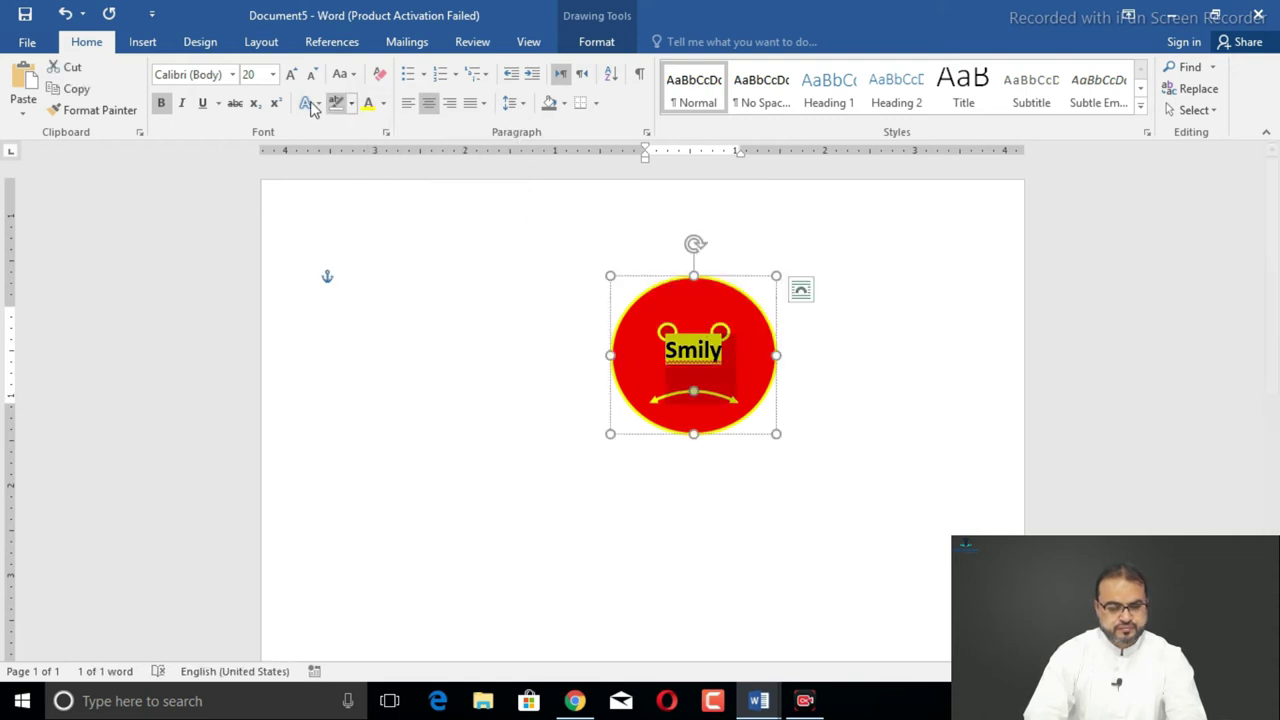
click(350, 107)
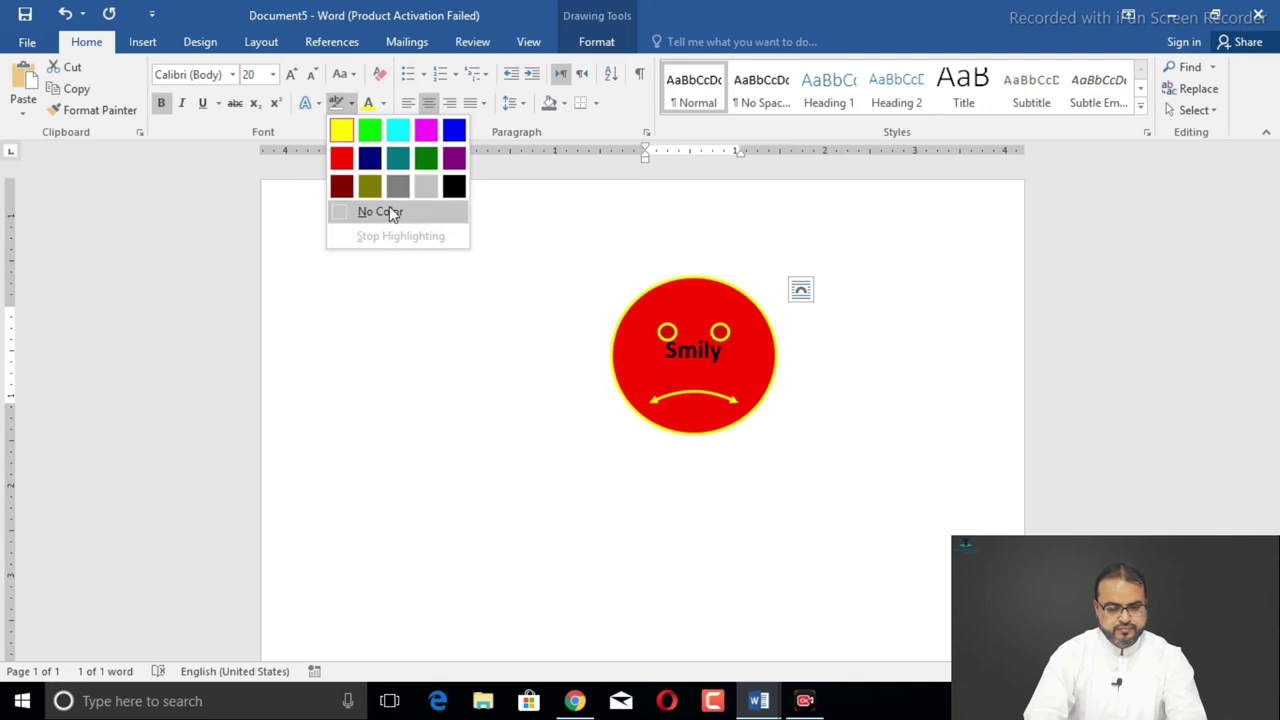
click(389, 207)
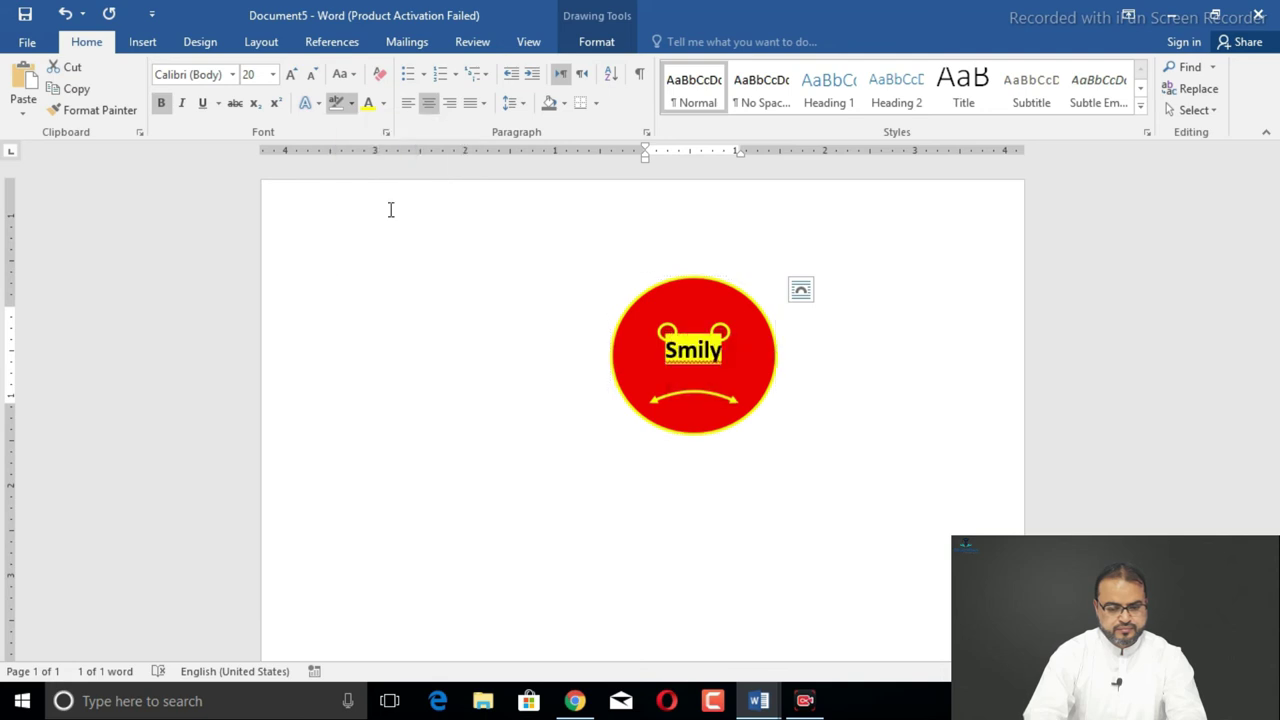
triple_click(643, 353)
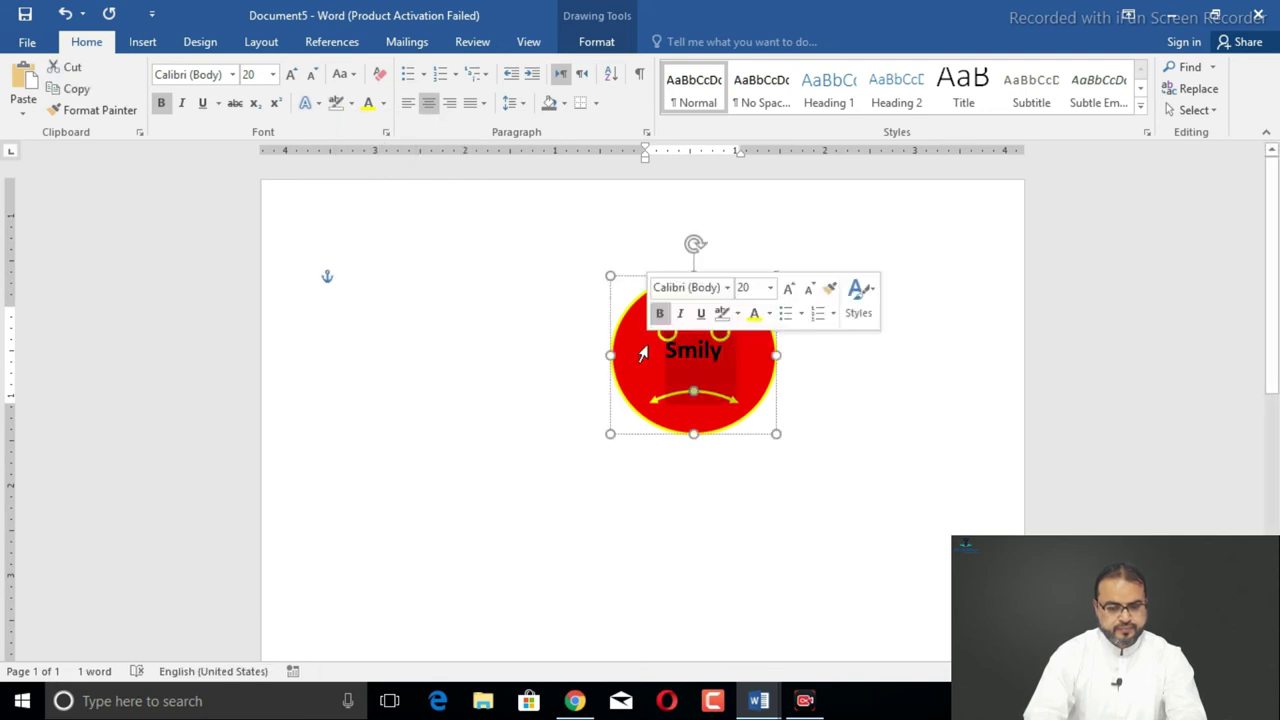
click(368, 105)
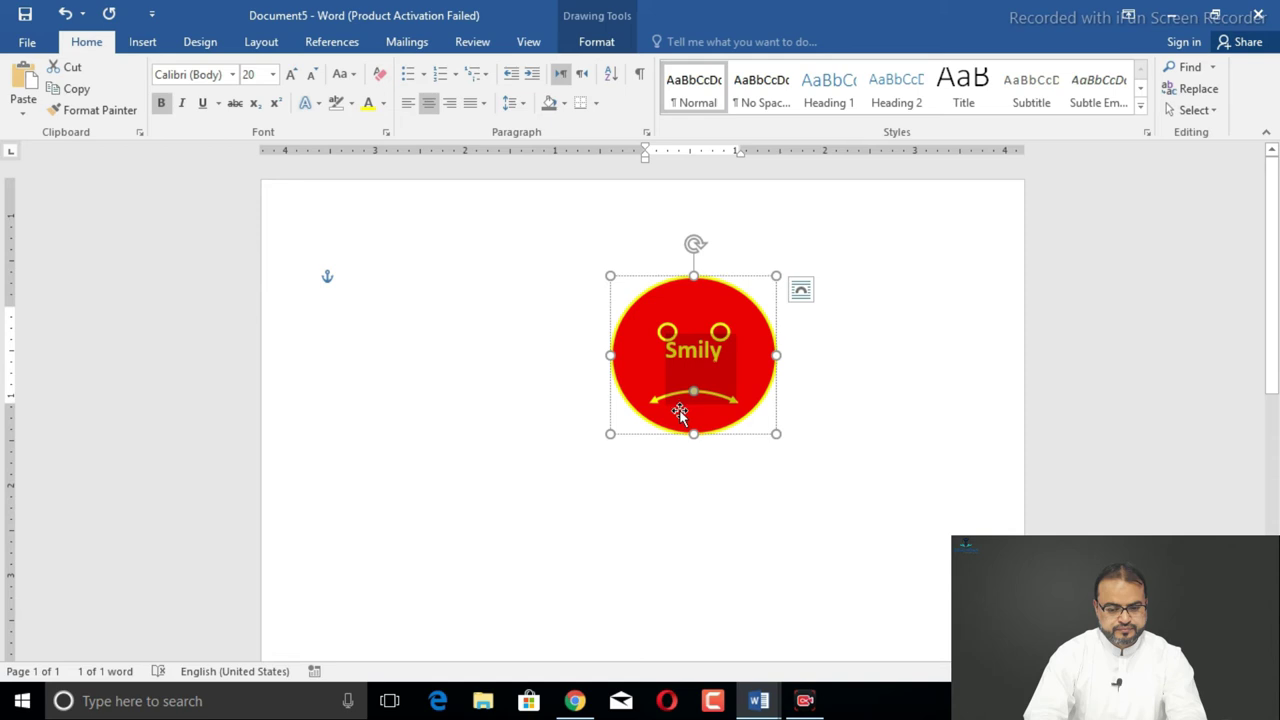
click(845, 410)
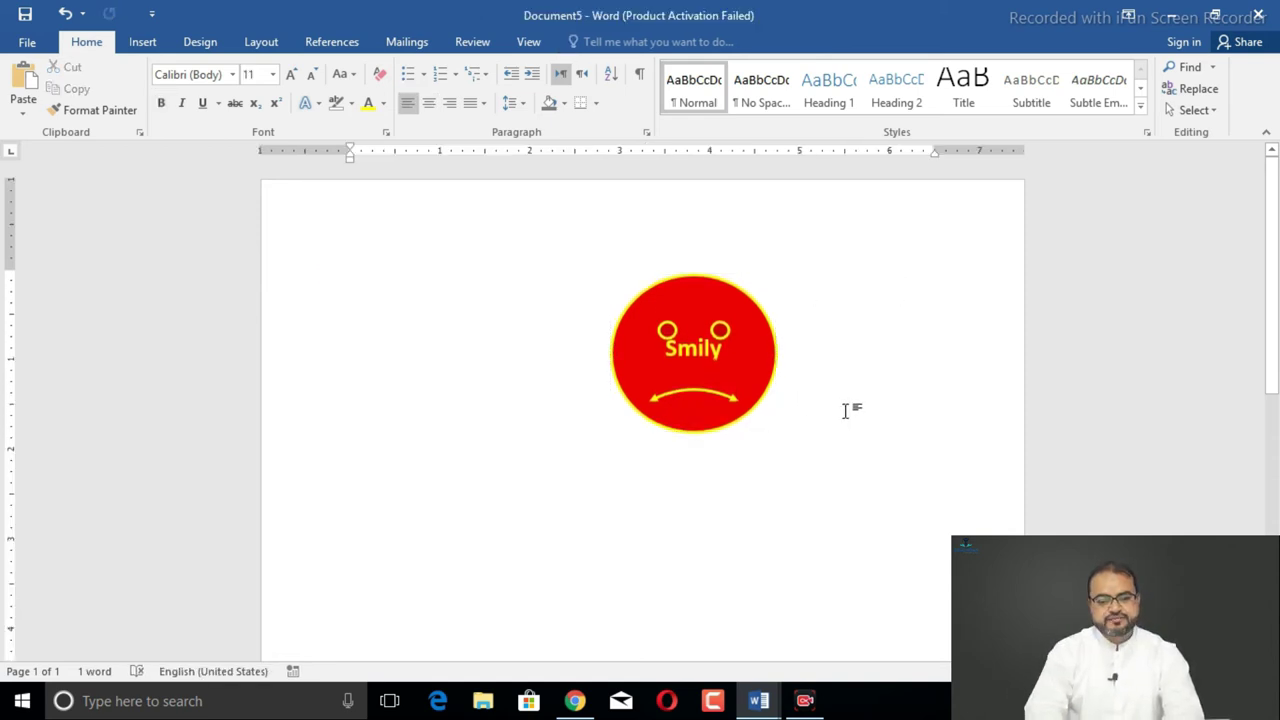
Step: Put the face shape into Edit Points mode and select points on both eyes
click(691, 347)
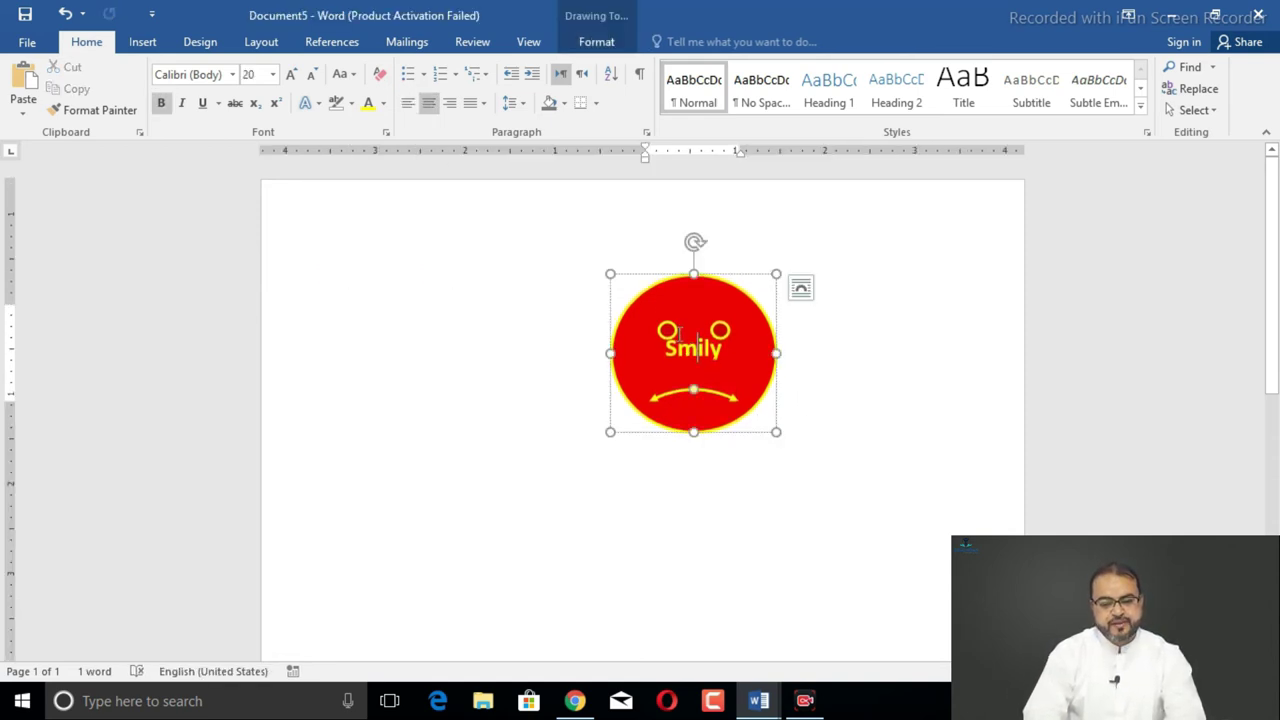
click(661, 292)
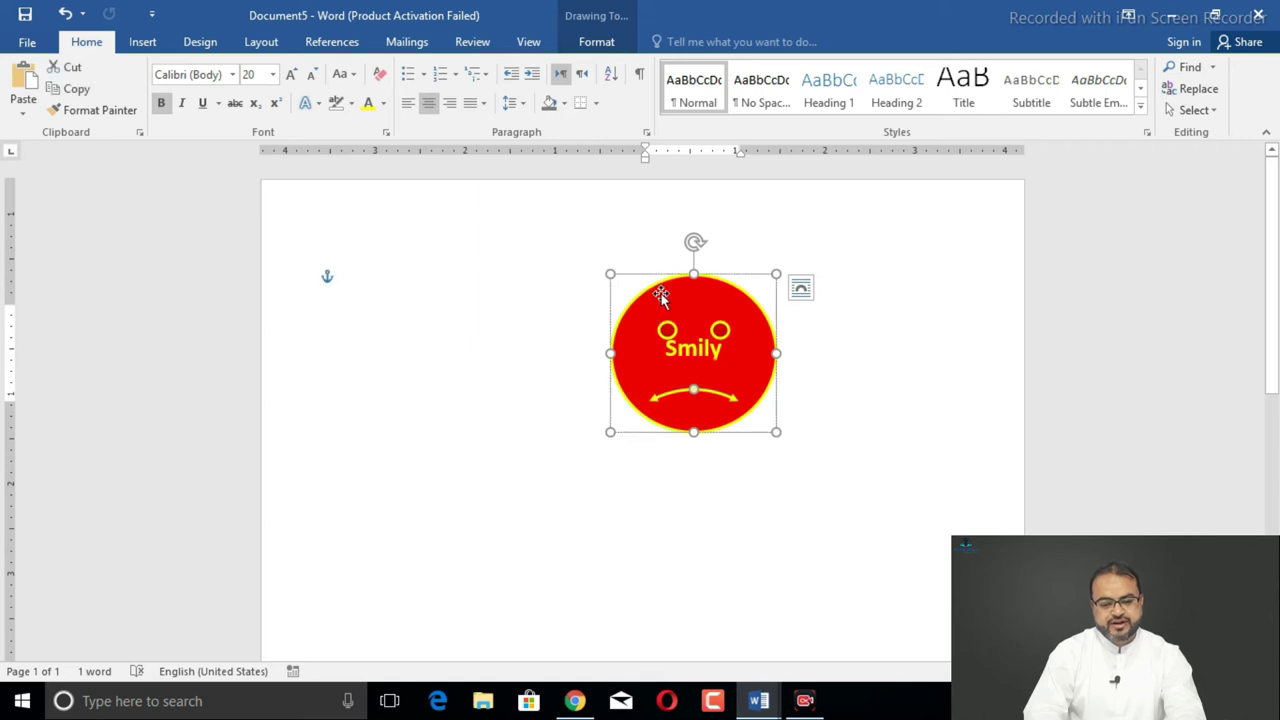
key(ctrl+a)
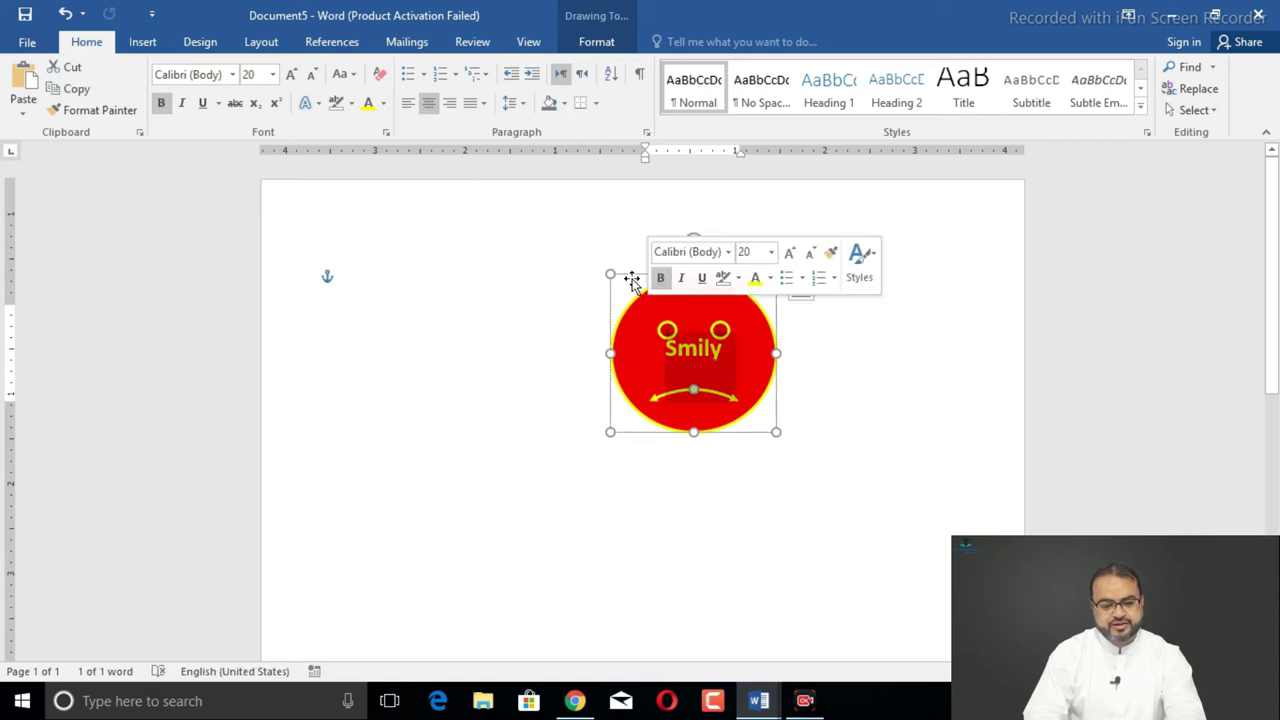
click(645, 275)
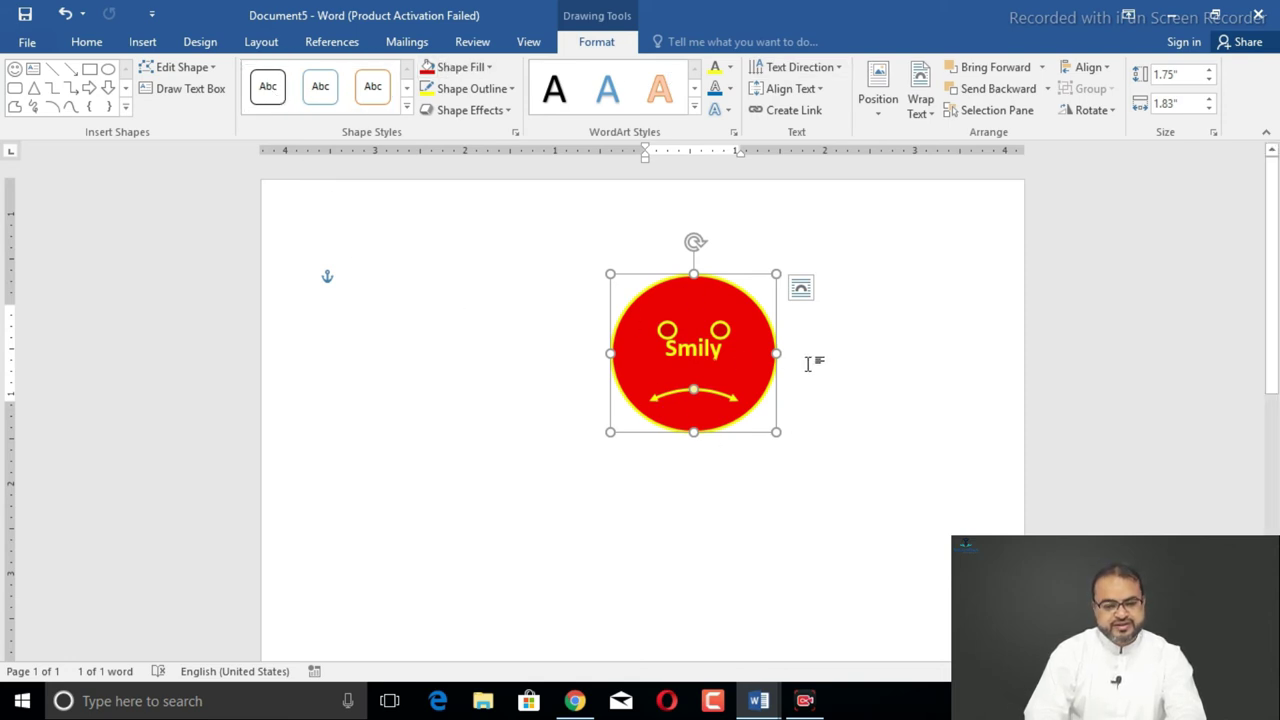
click(219, 71)
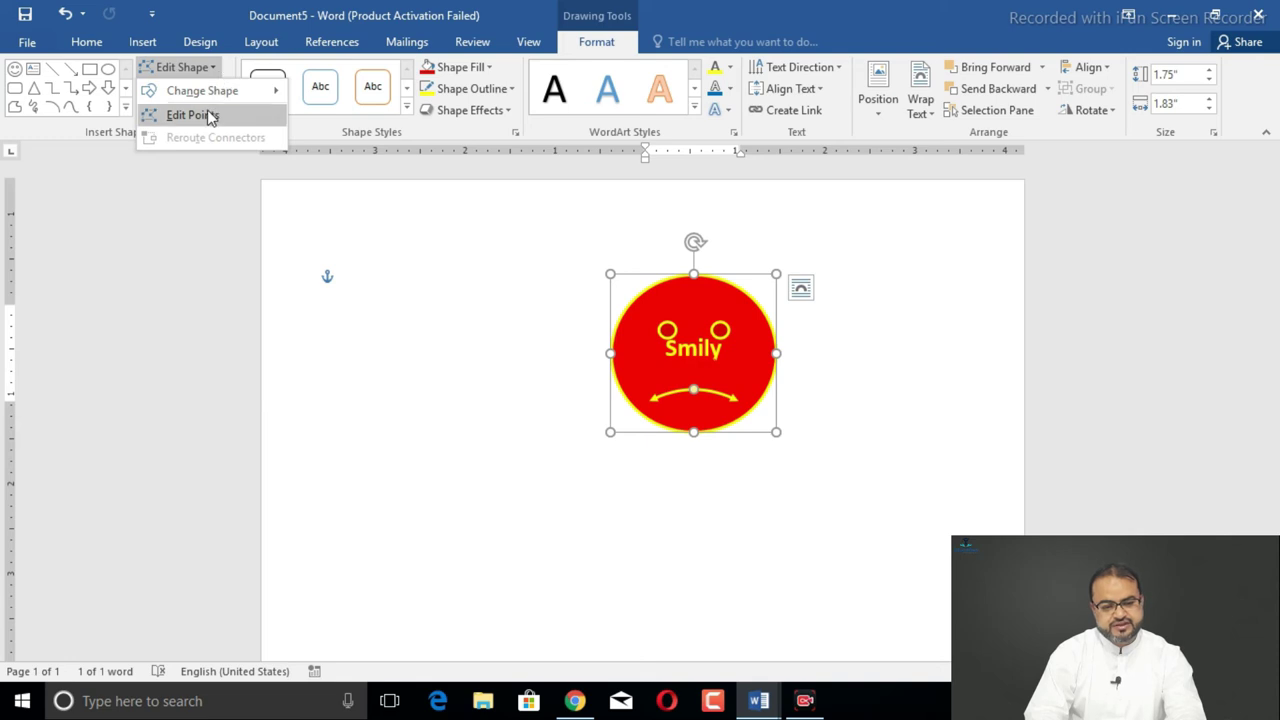
click(211, 117)
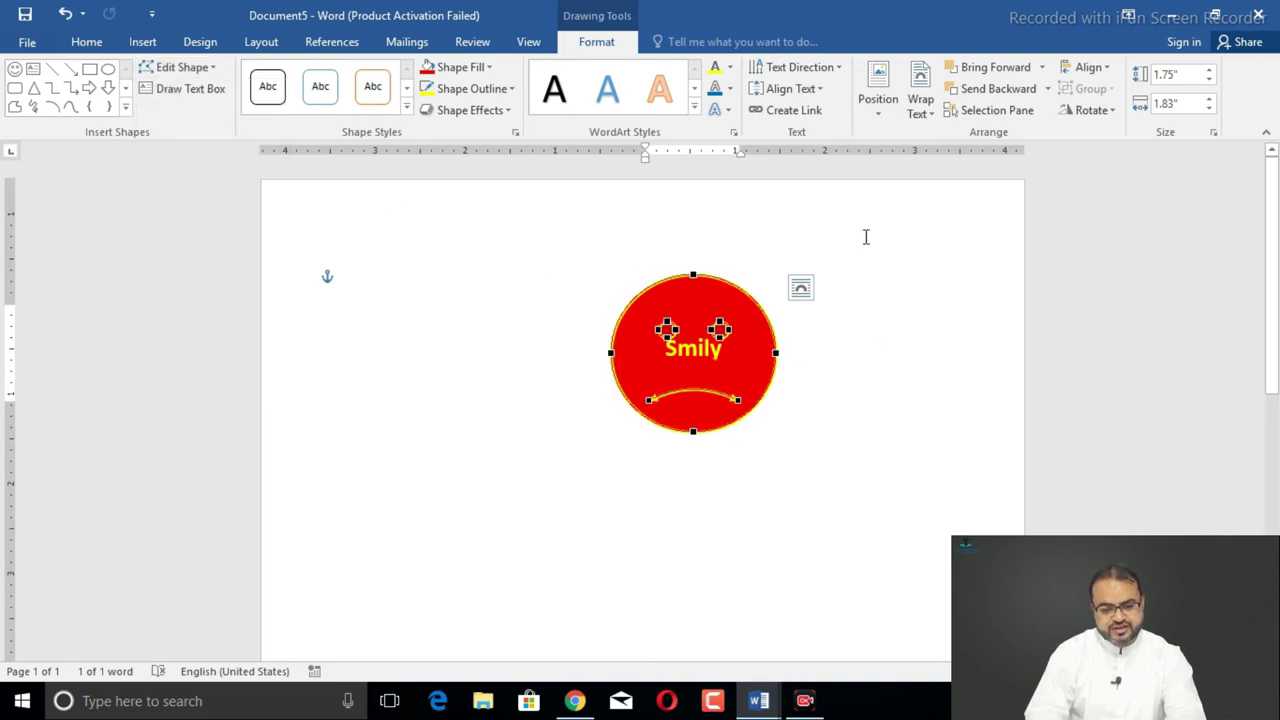
click(726, 329)
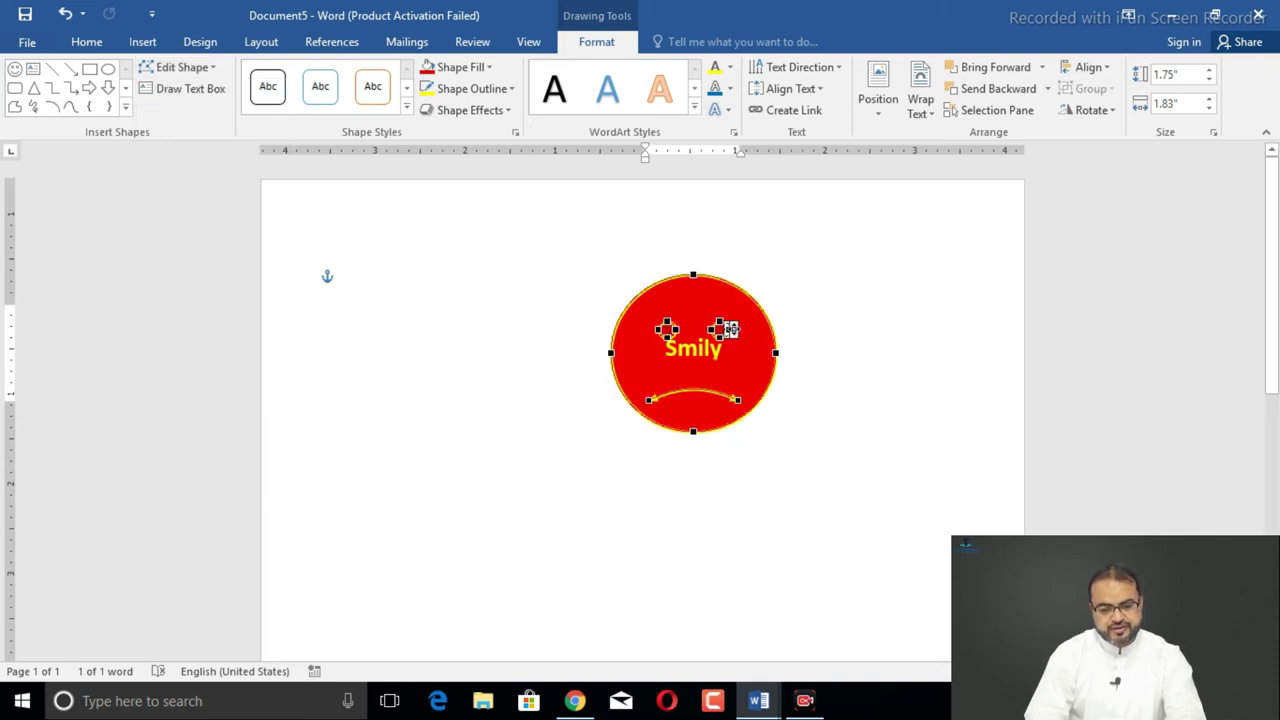
click(672, 329)
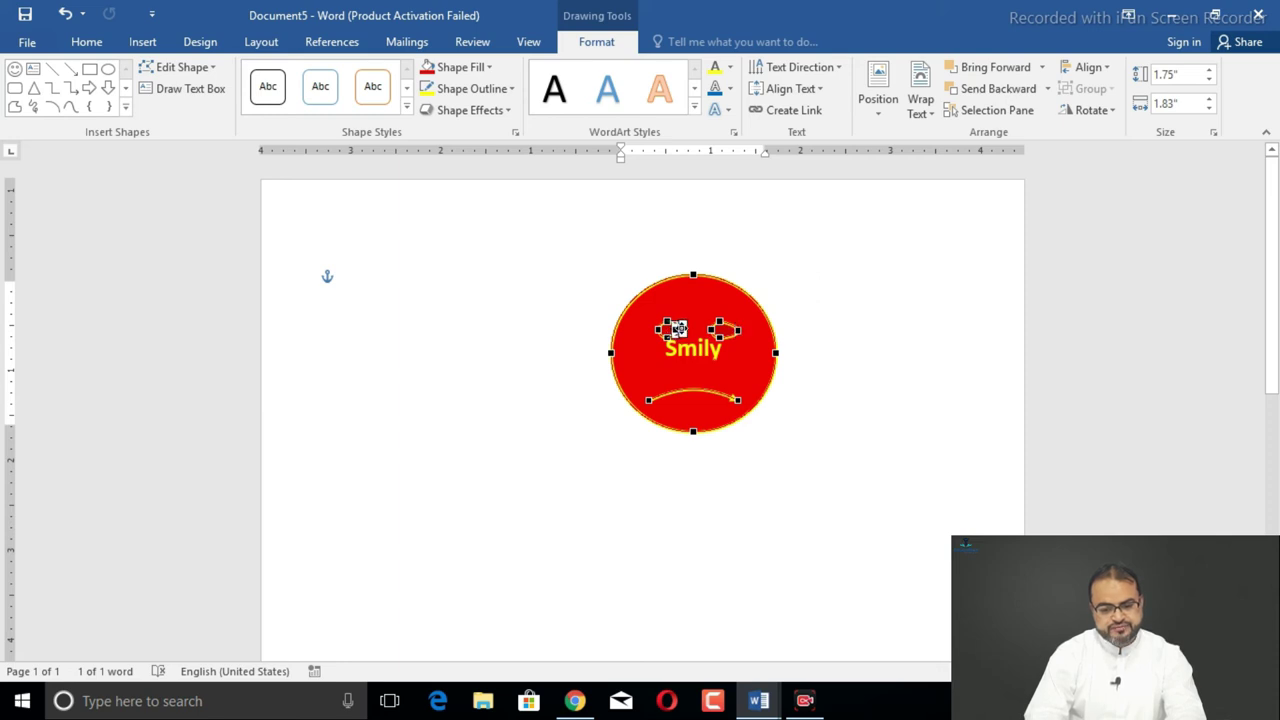
Step: Raise the mouth's right end and stretch the outline taller, to about 2.18" high
click(737, 397)
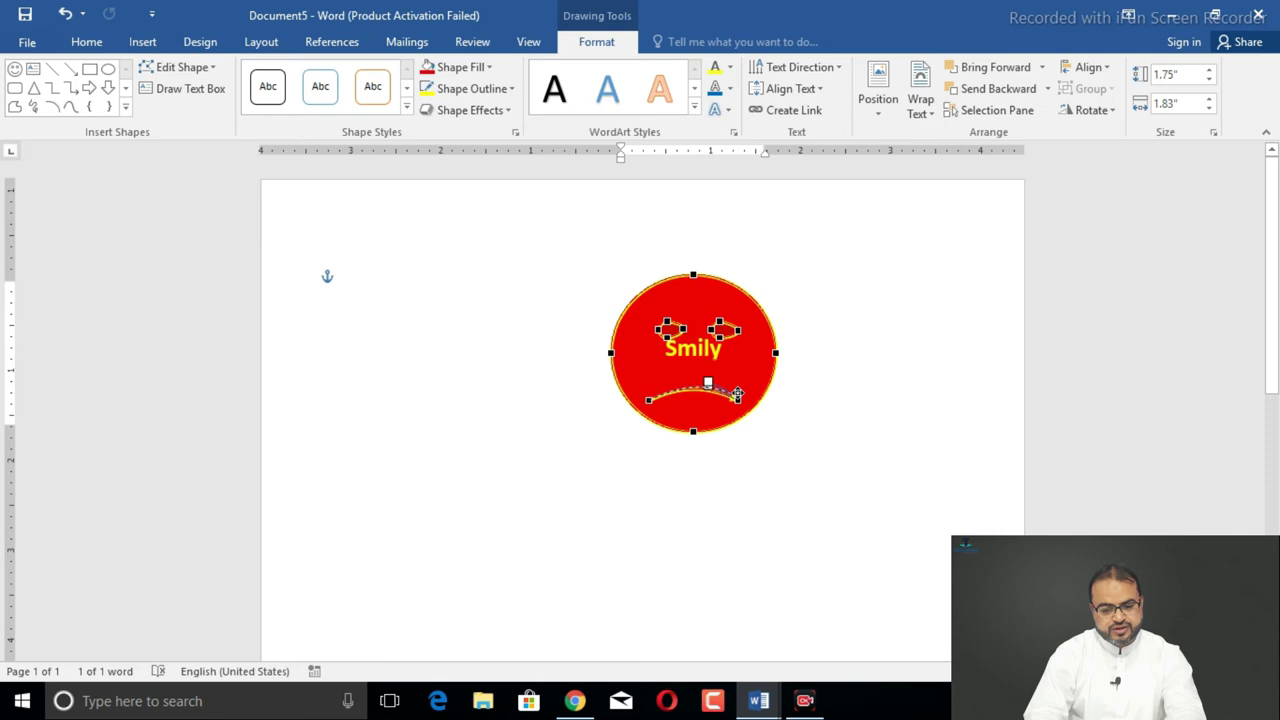
drag(737, 390, 739, 391)
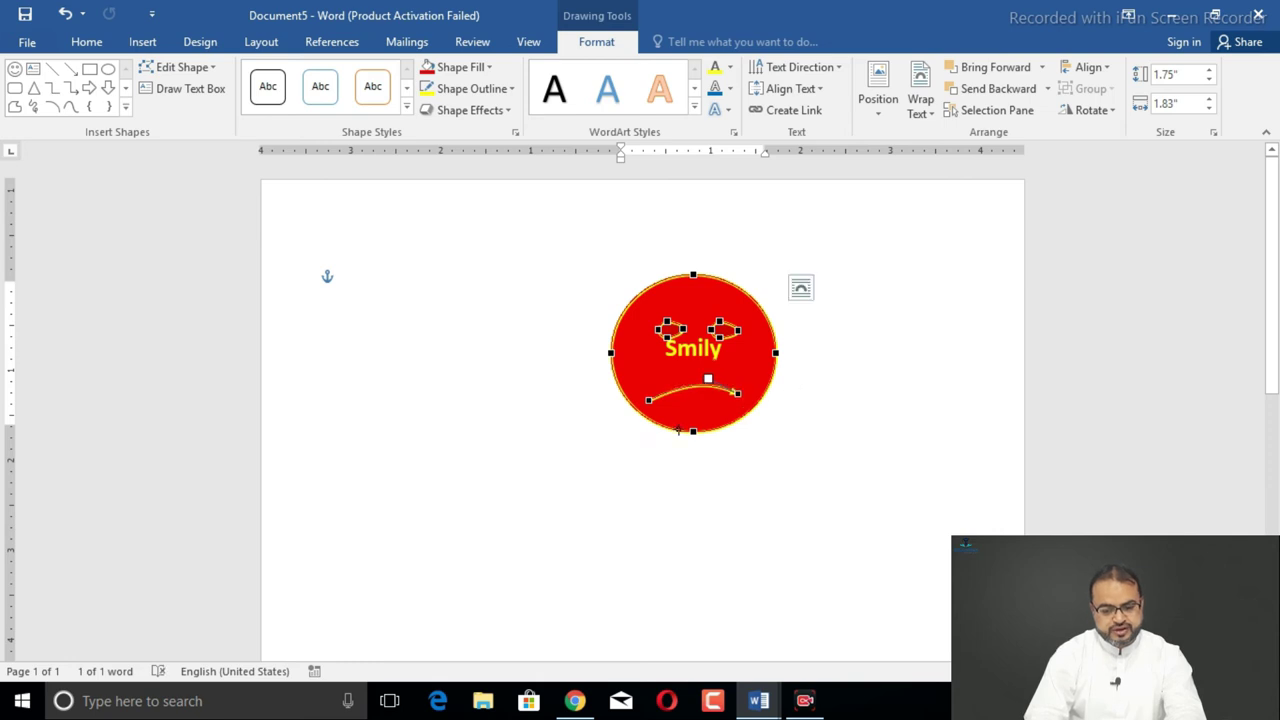
drag(692, 430, 693, 446)
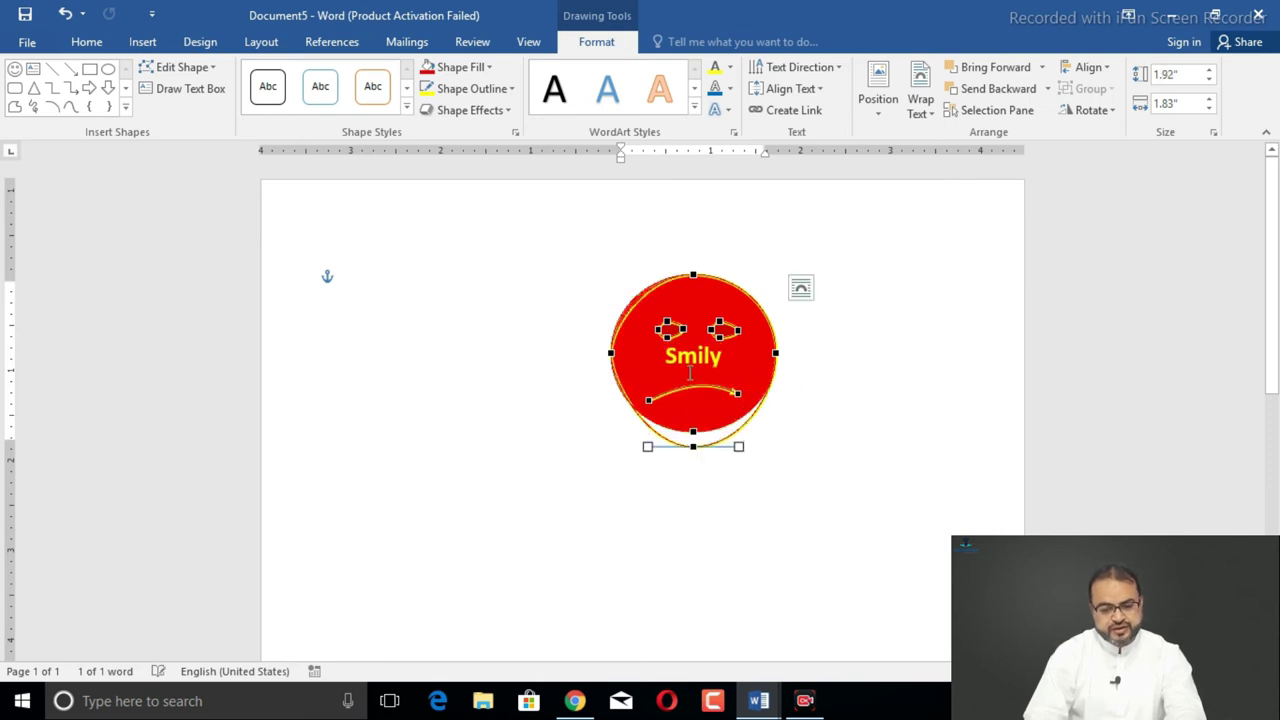
drag(690, 274, 692, 250)
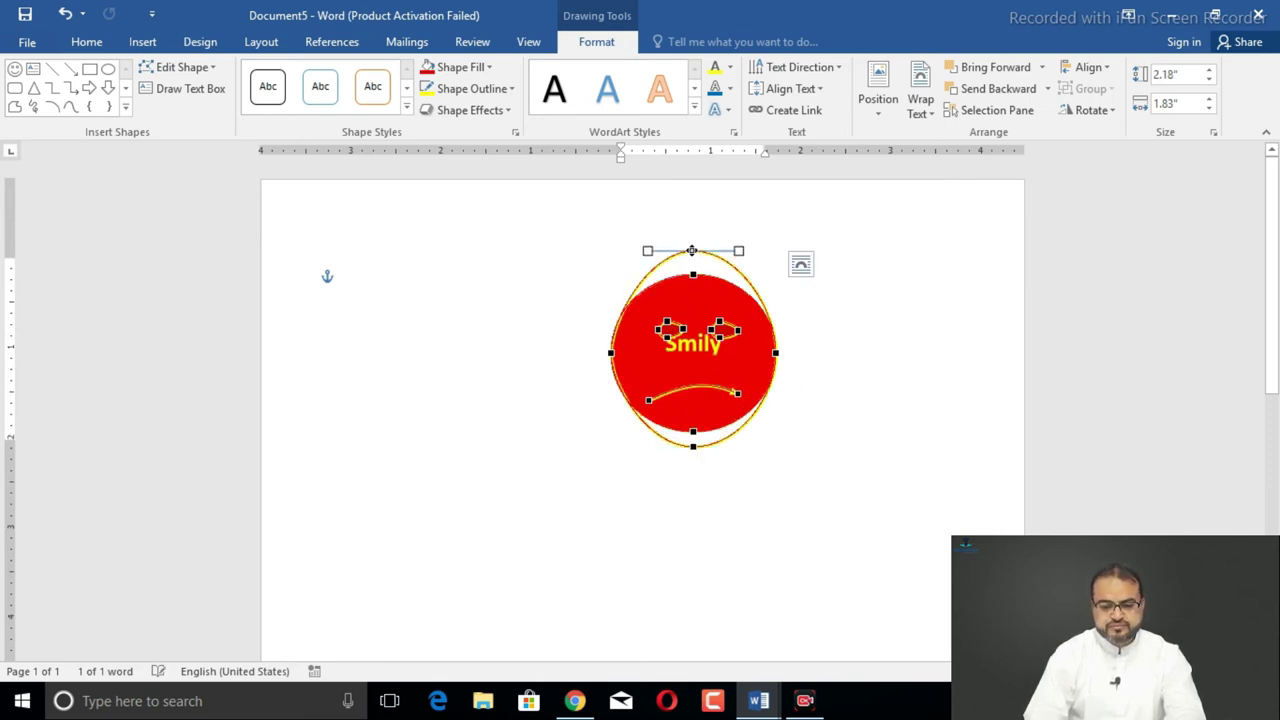
click(796, 301)
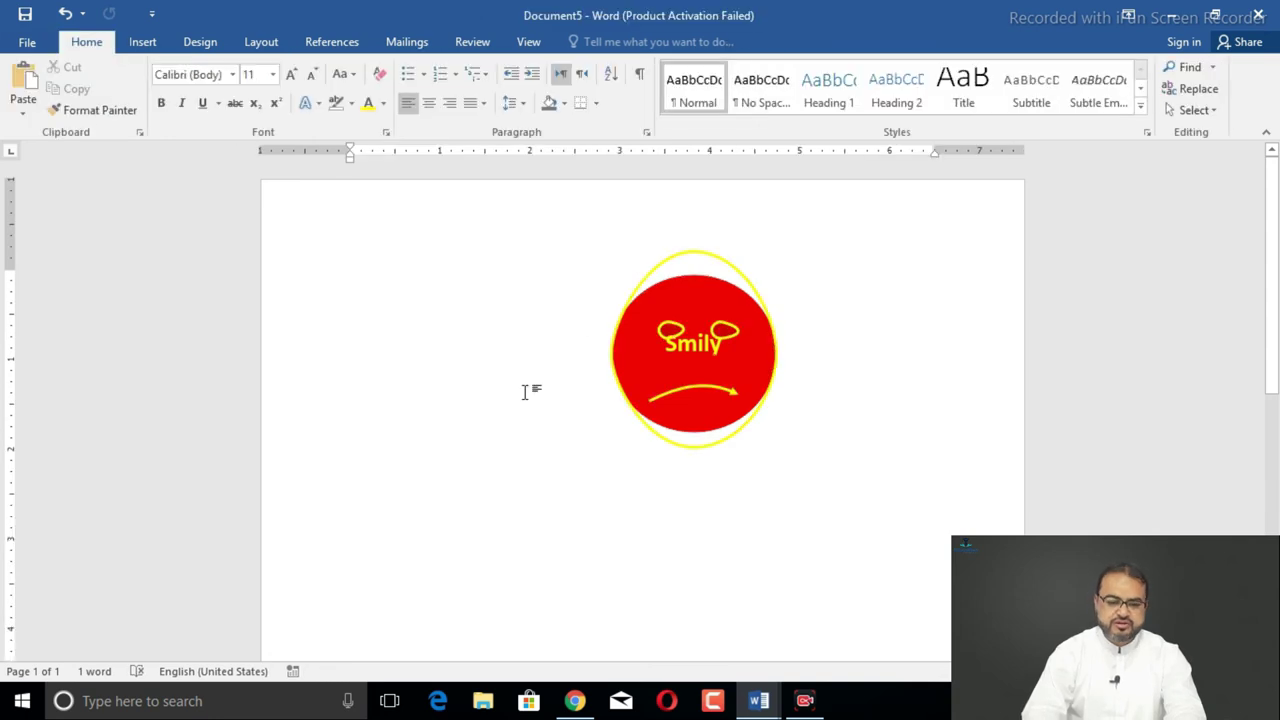
Step: Draw a ribbon banner at lower left, a starburst above it, and a five-point star right of the face
click(636, 325)
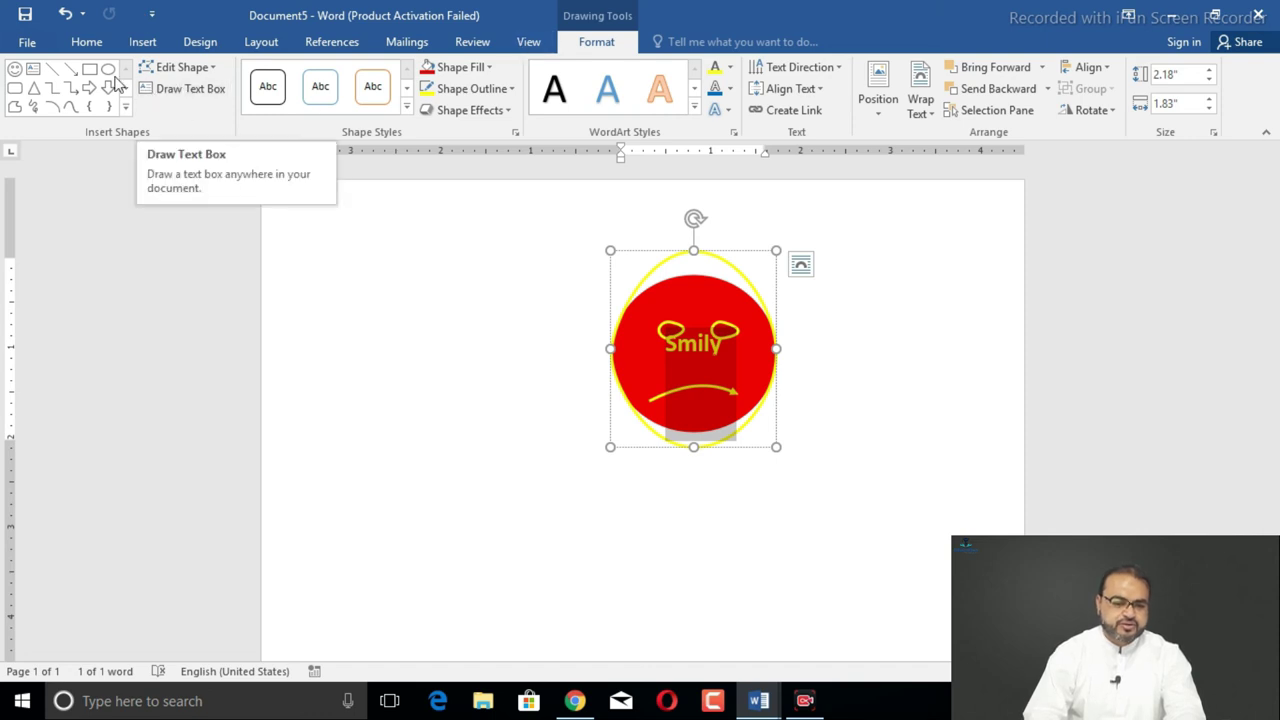
click(125, 106)
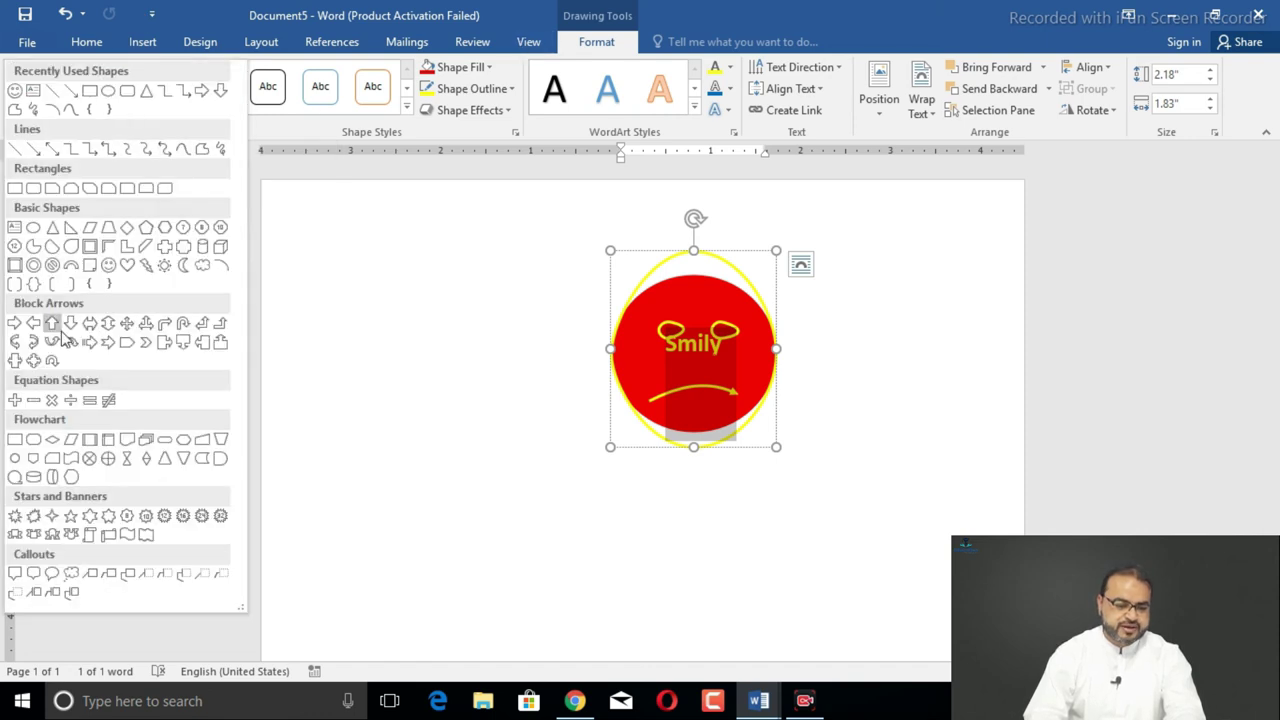
click(60, 535)
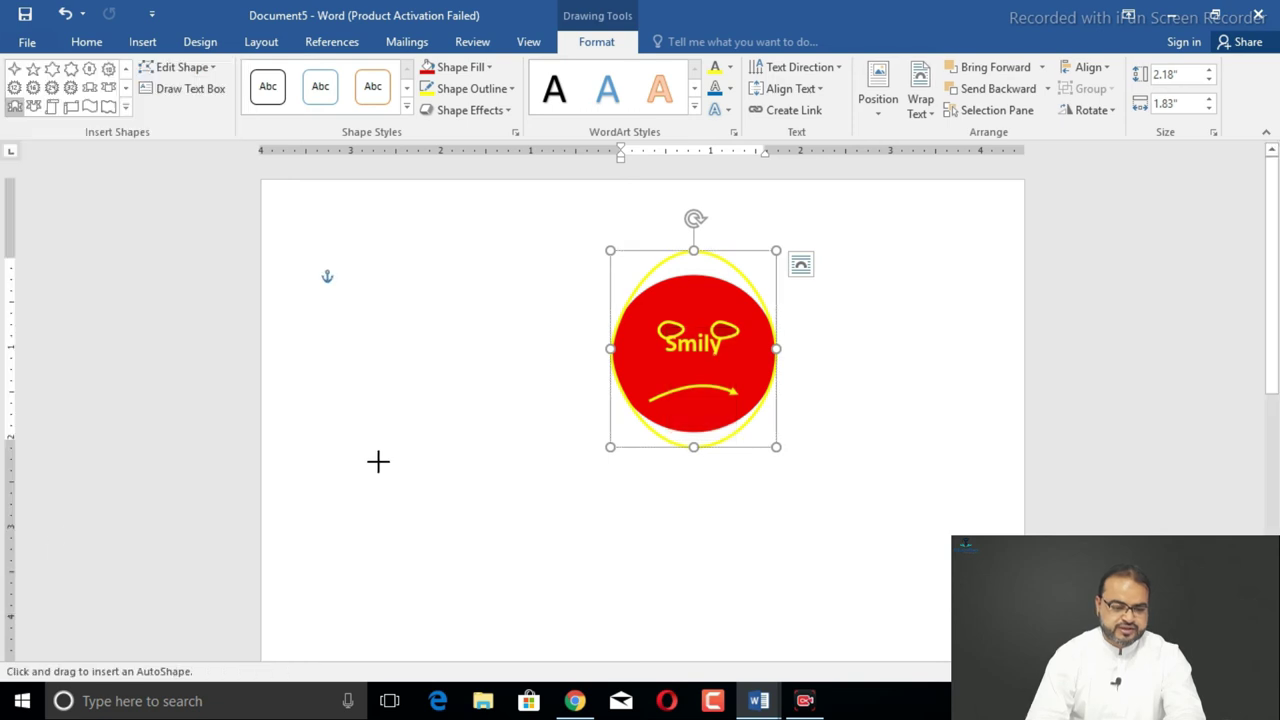
drag(313, 418, 510, 520)
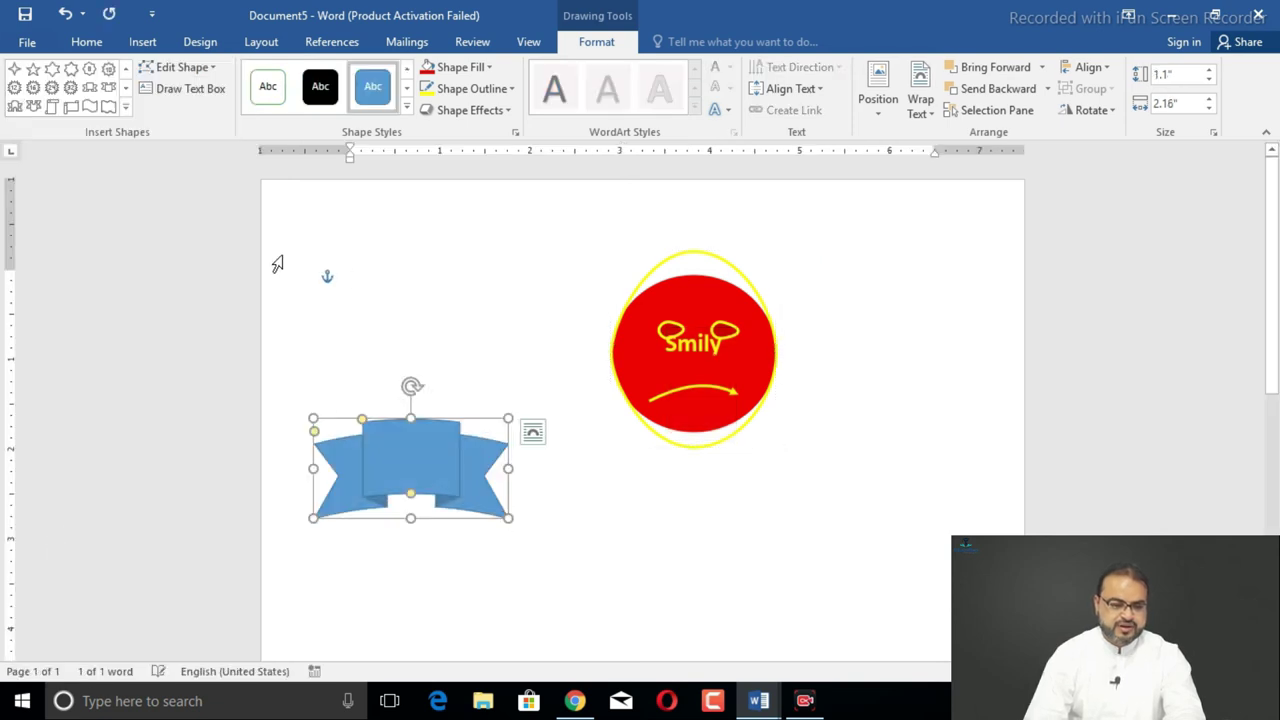
click(70, 87)
drag(351, 234, 511, 371)
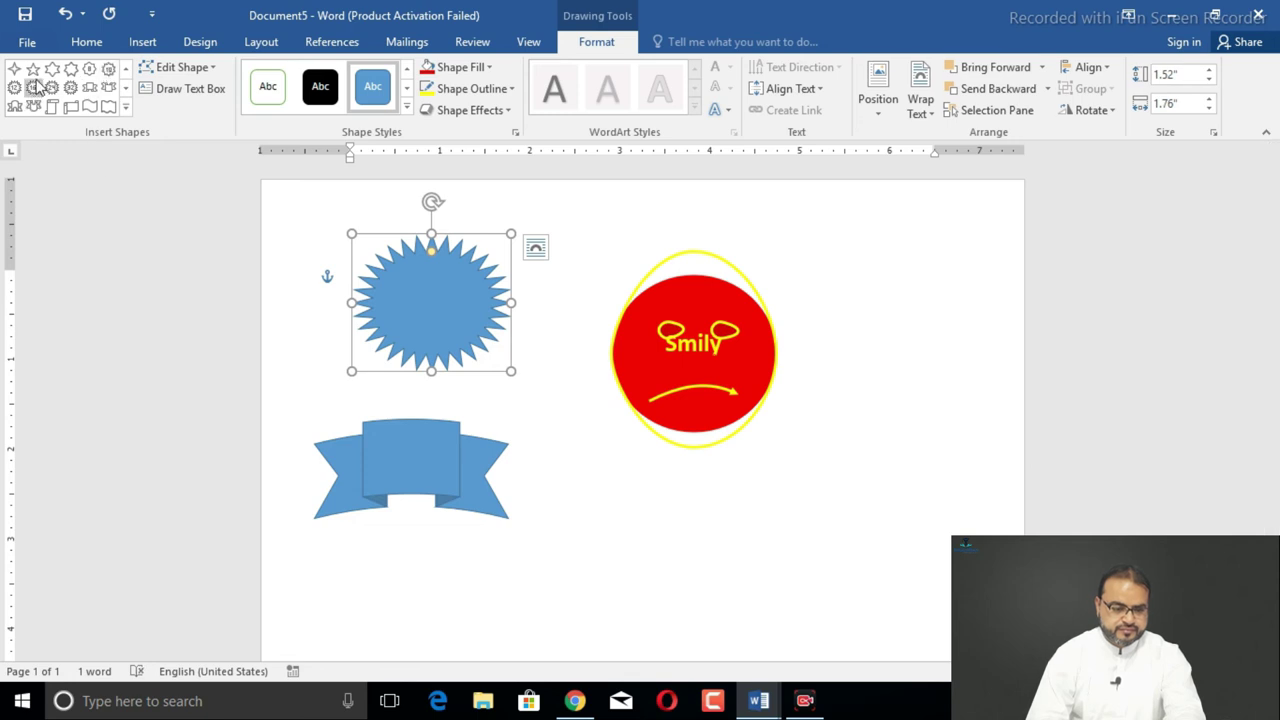
click(52, 87)
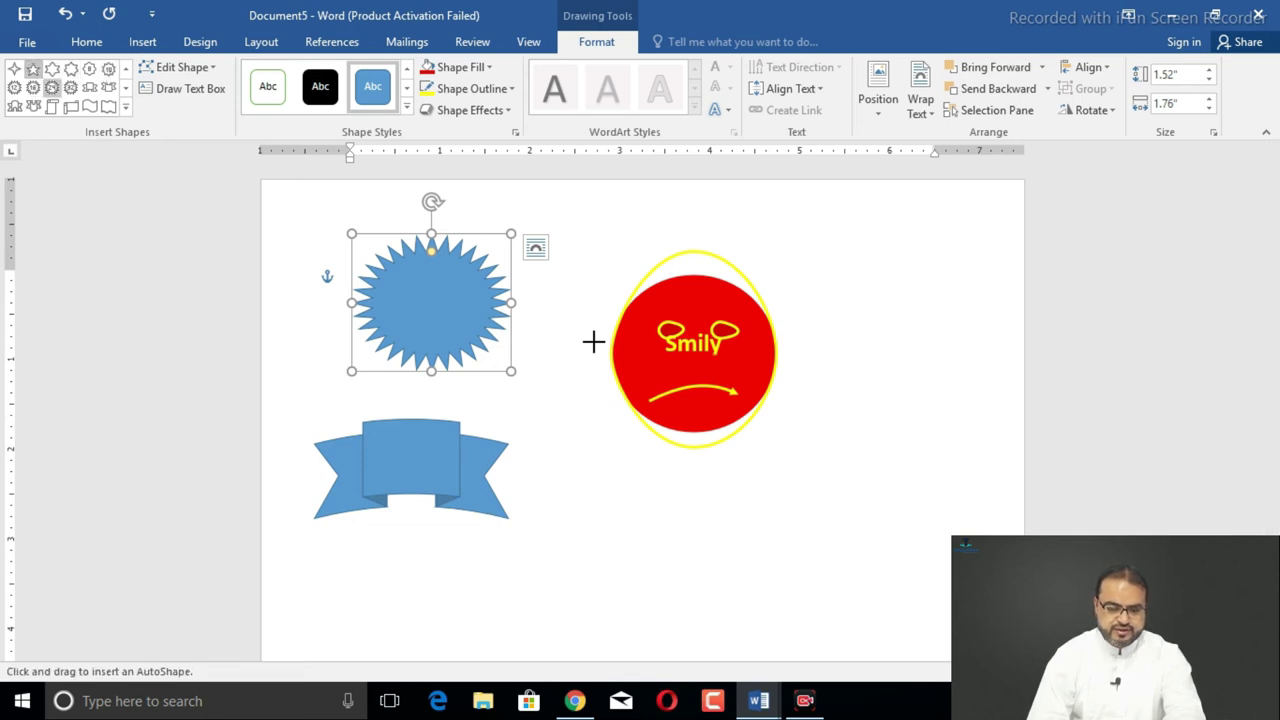
drag(838, 262, 1002, 450)
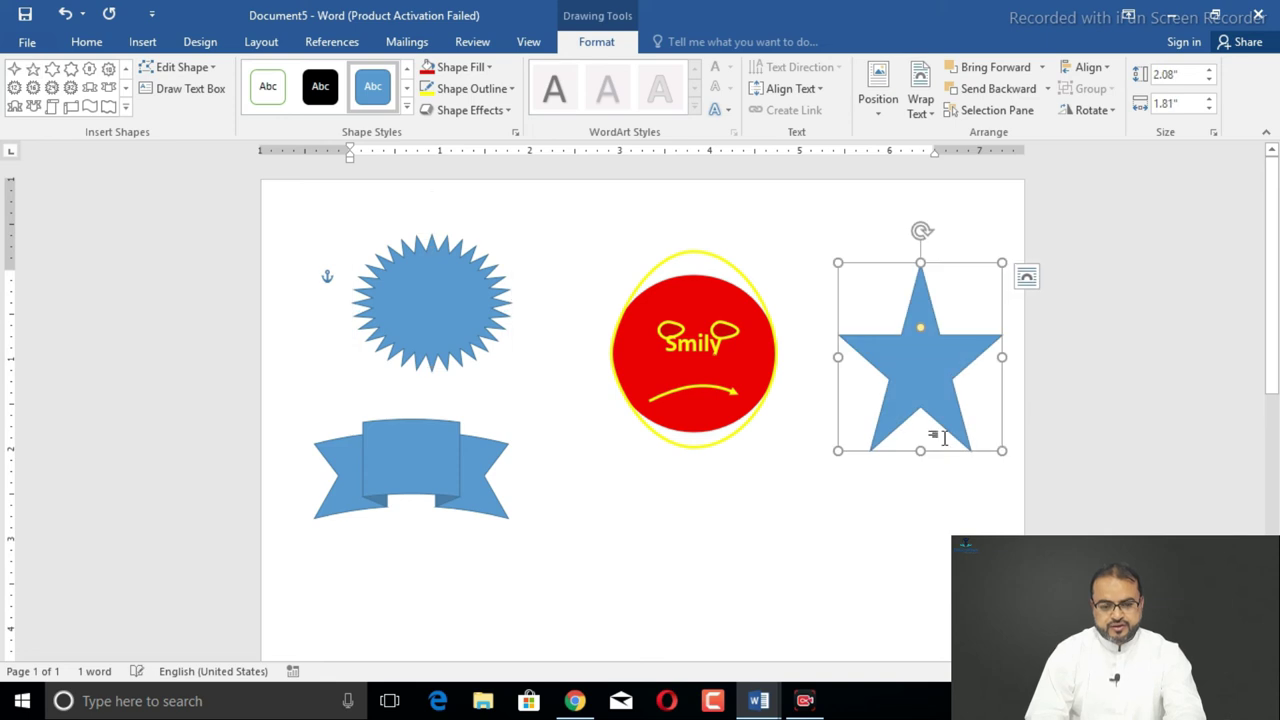
Step: Apply a 3-D preset effect to the star
click(505, 113)
mouse_move(478, 143)
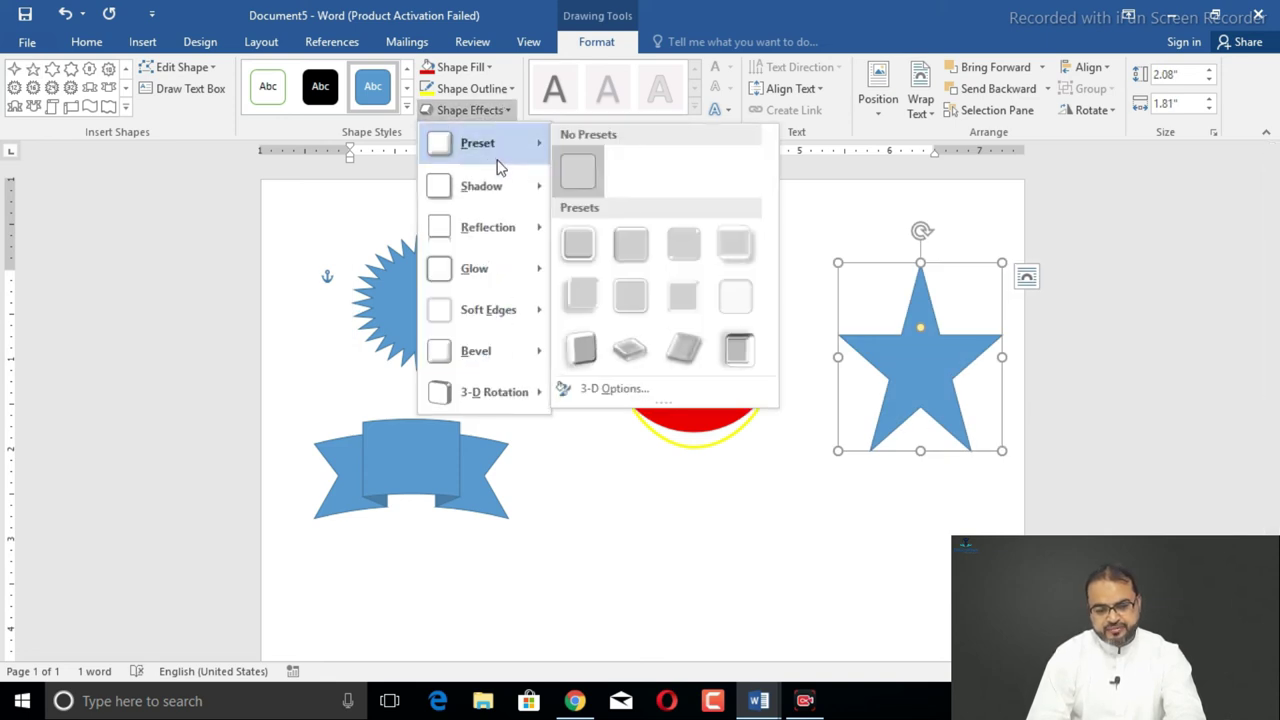
click(729, 359)
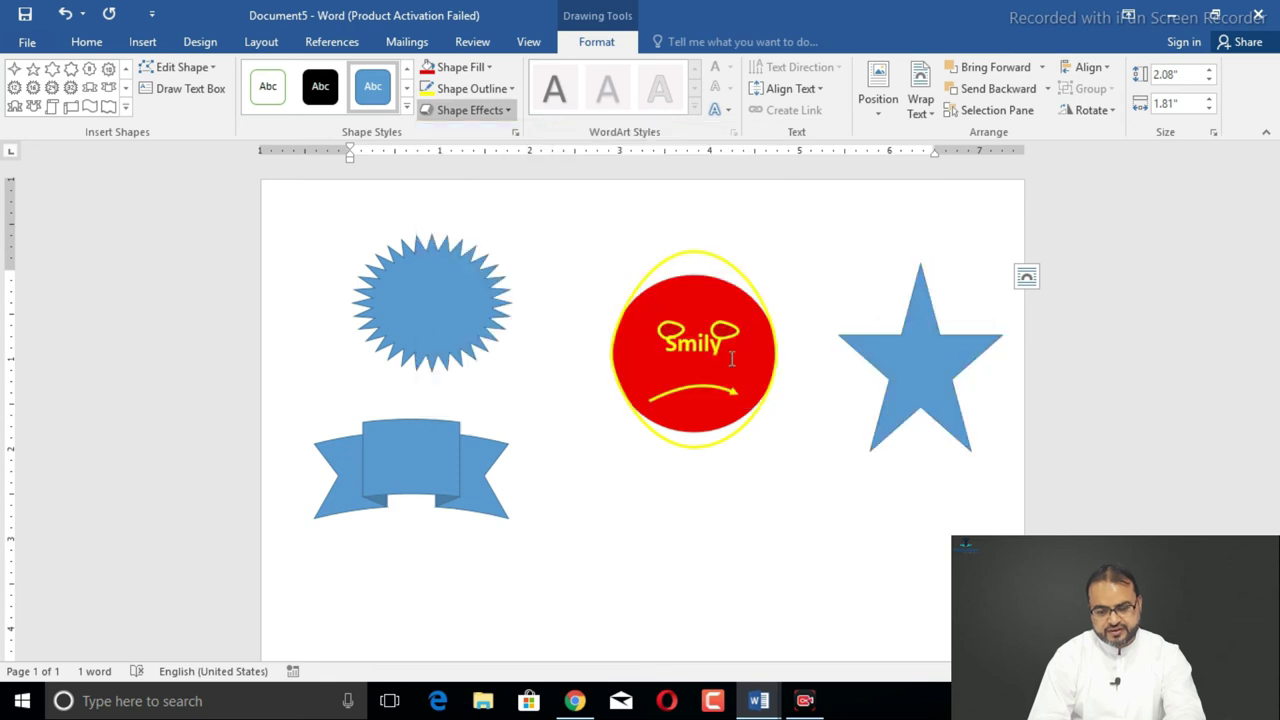
click(943, 487)
click(940, 326)
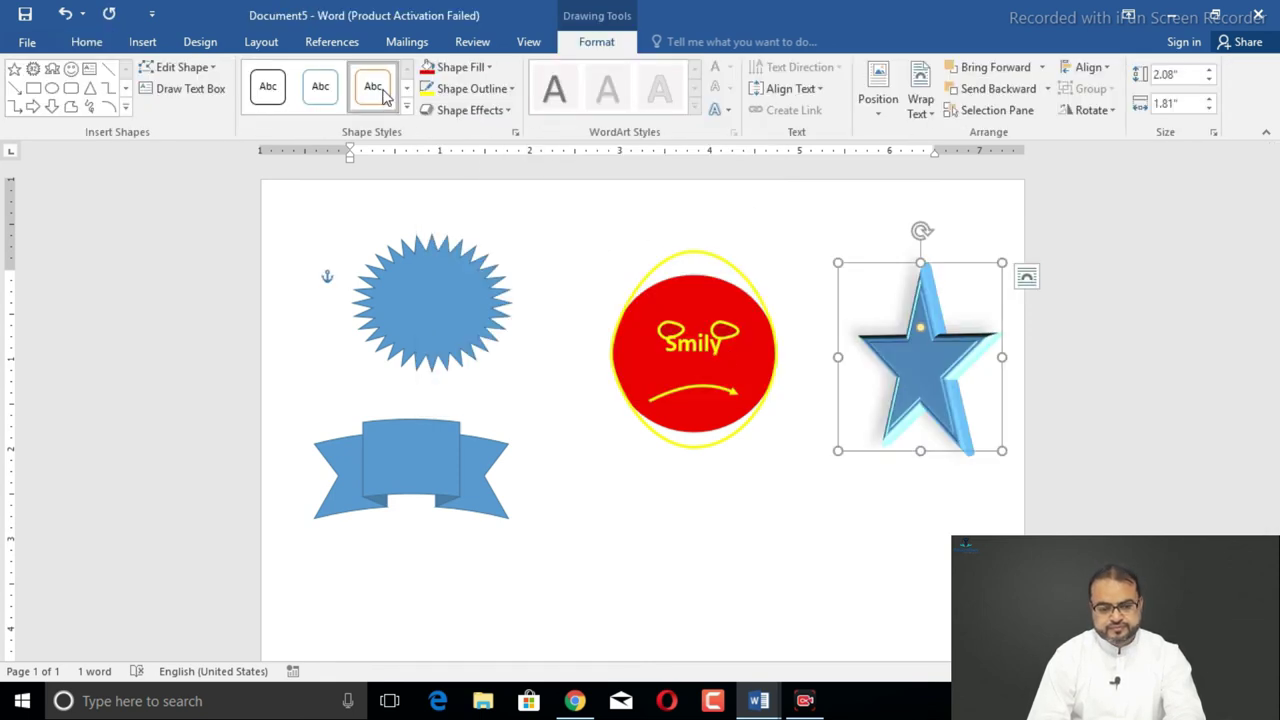
Step: Restyle the star with a yellow outline and red fill, and reapply the last 3-D preset
click(385, 93)
click(431, 89)
click(468, 66)
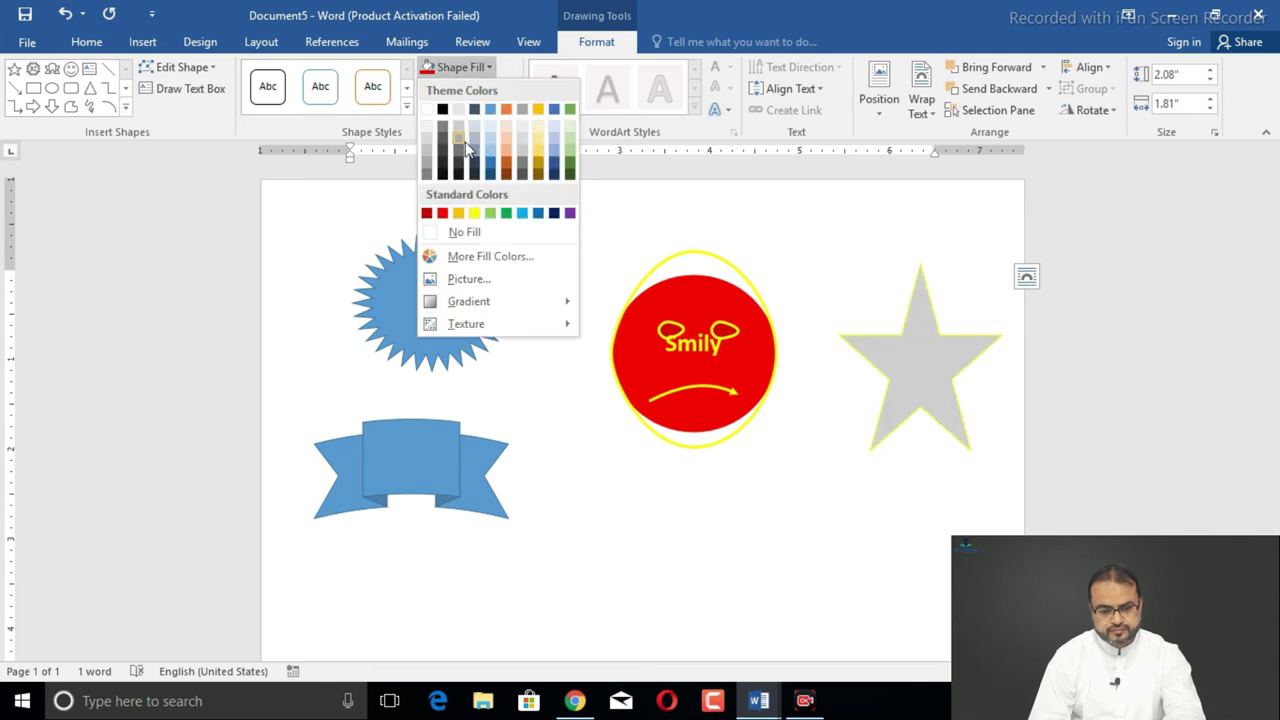
click(442, 212)
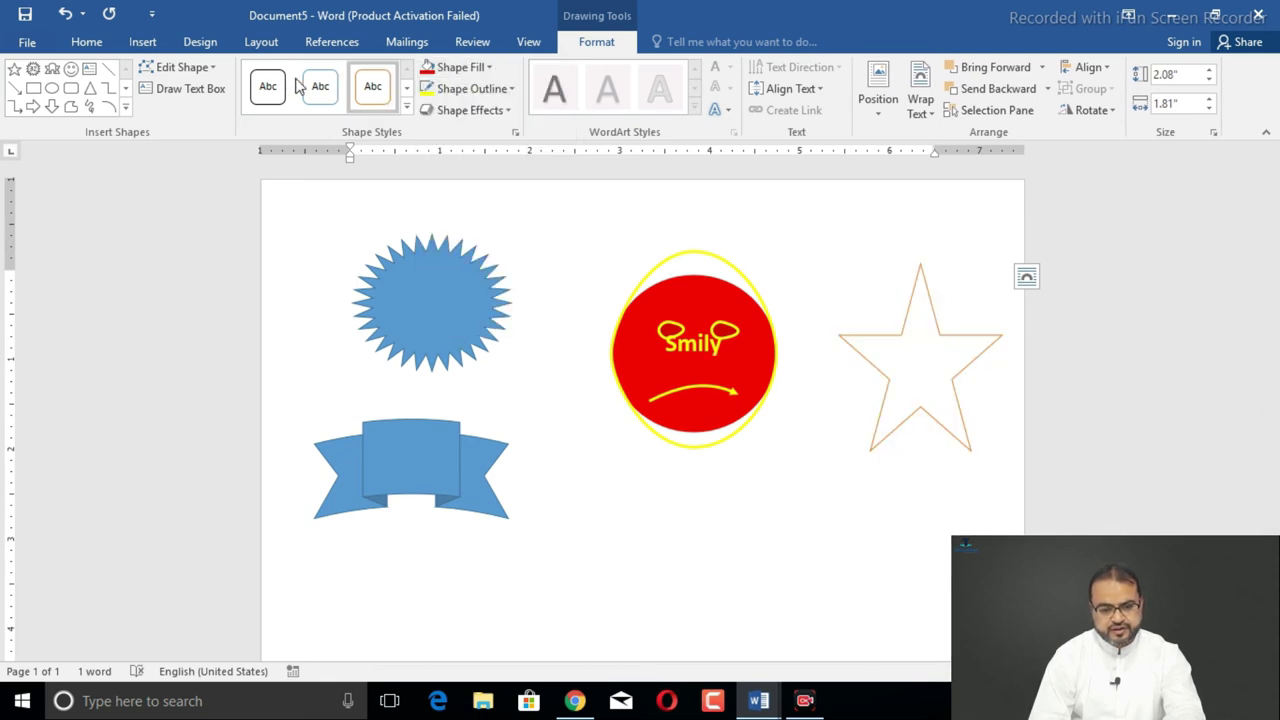
click(462, 110)
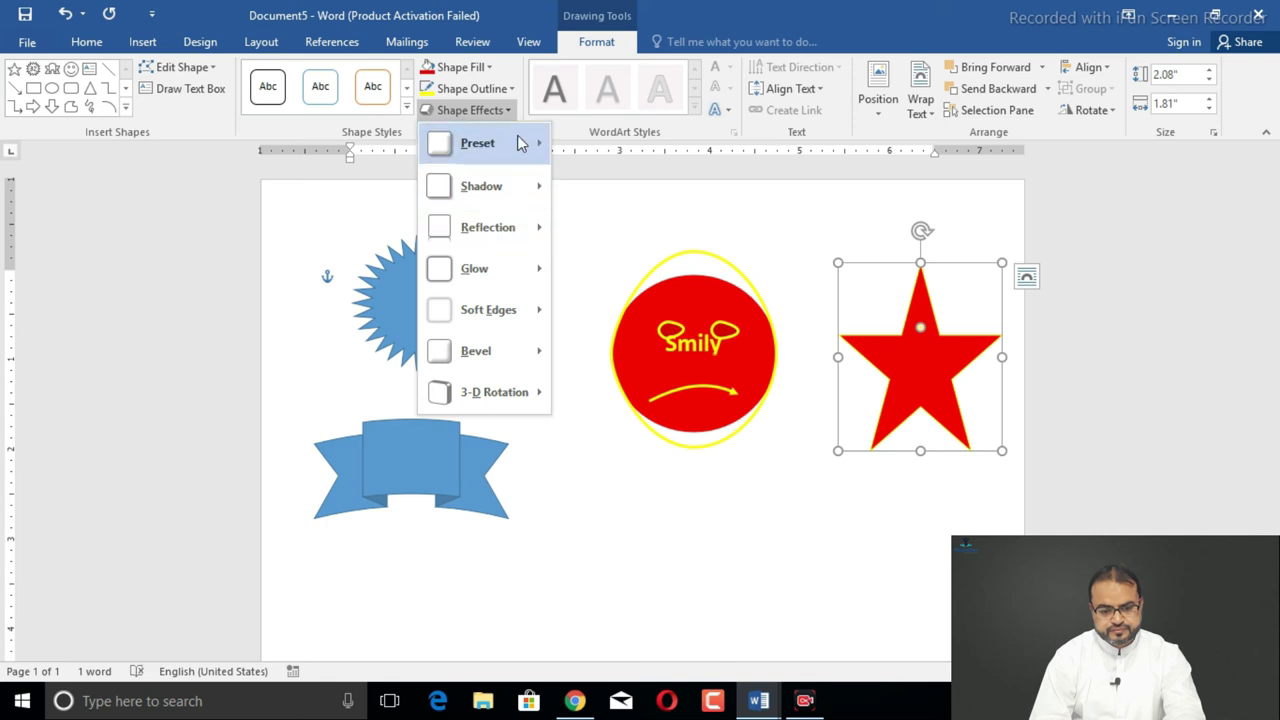
mouse_move(480, 143)
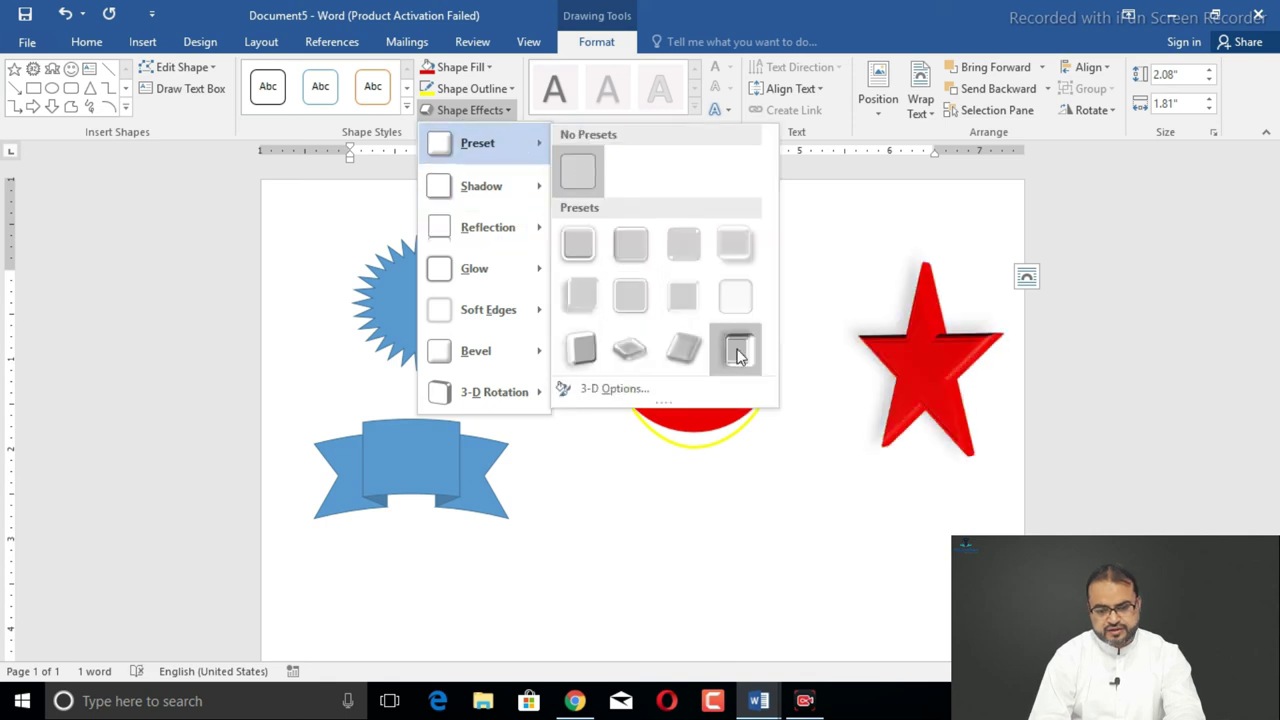
click(738, 356)
click(837, 537)
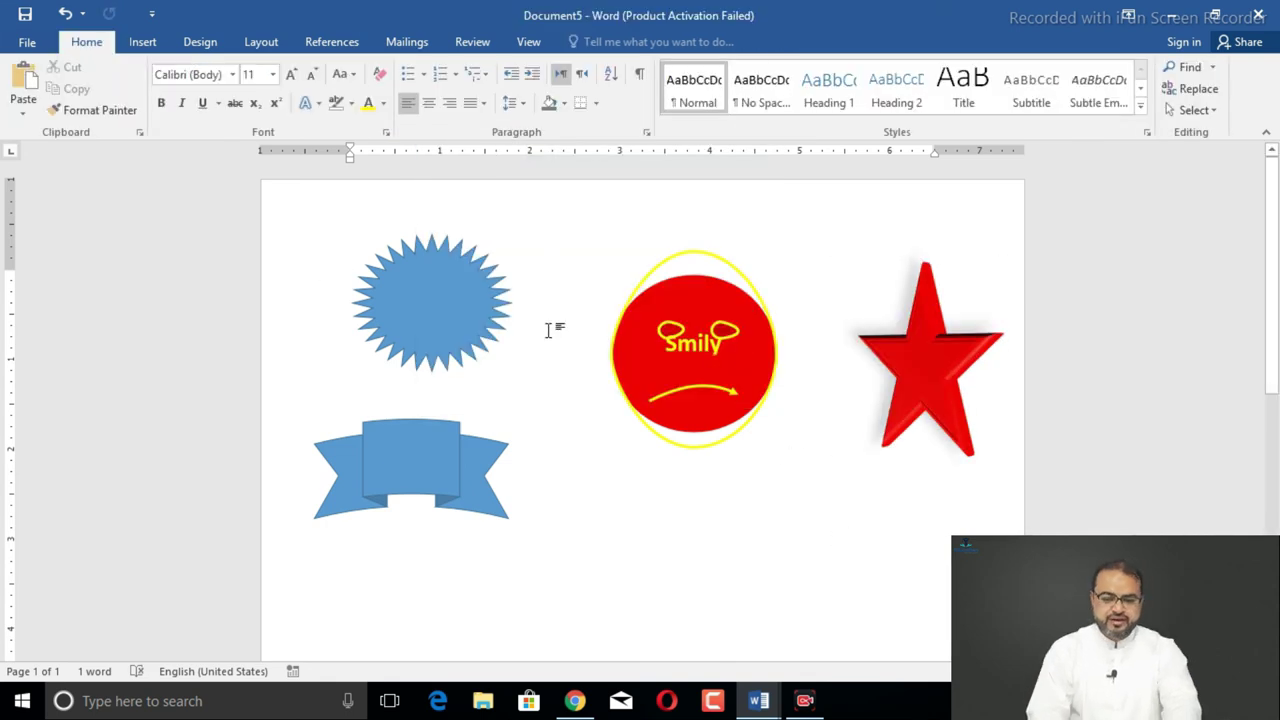
click(903, 362)
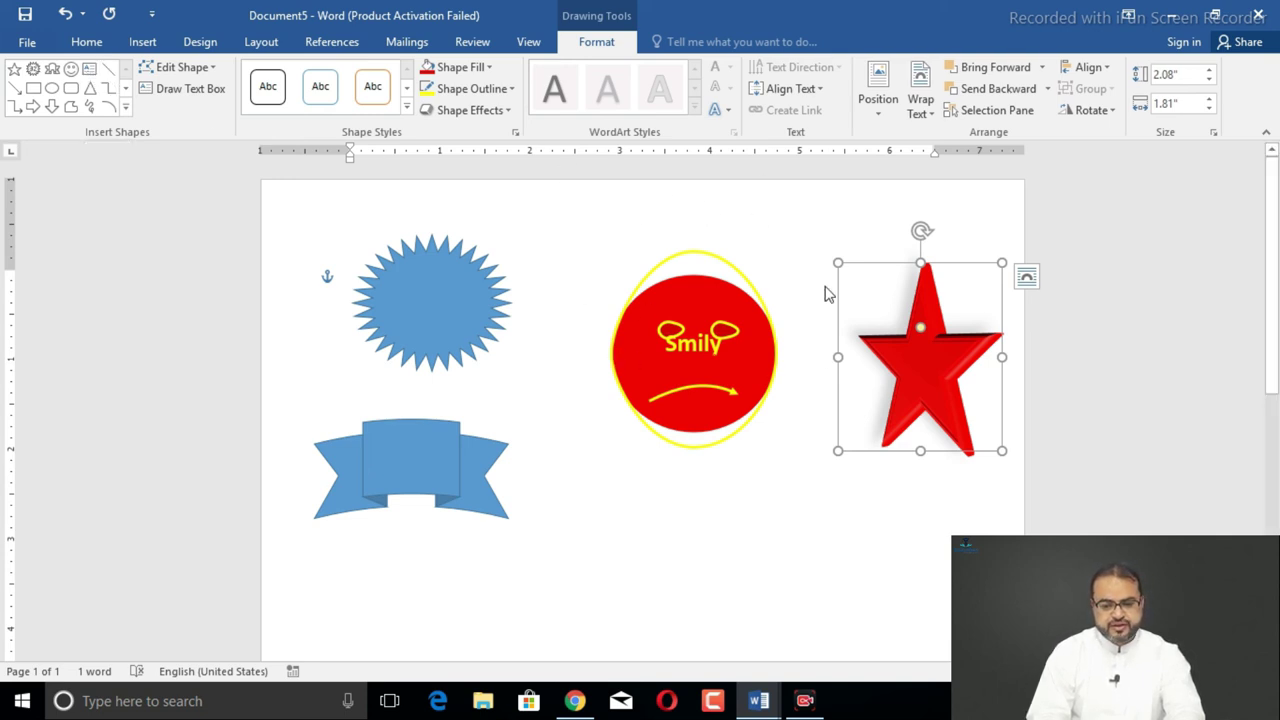
Step: Type the label 'Star' inside the red star, correct the typo, and deselect it
right_click(924, 354)
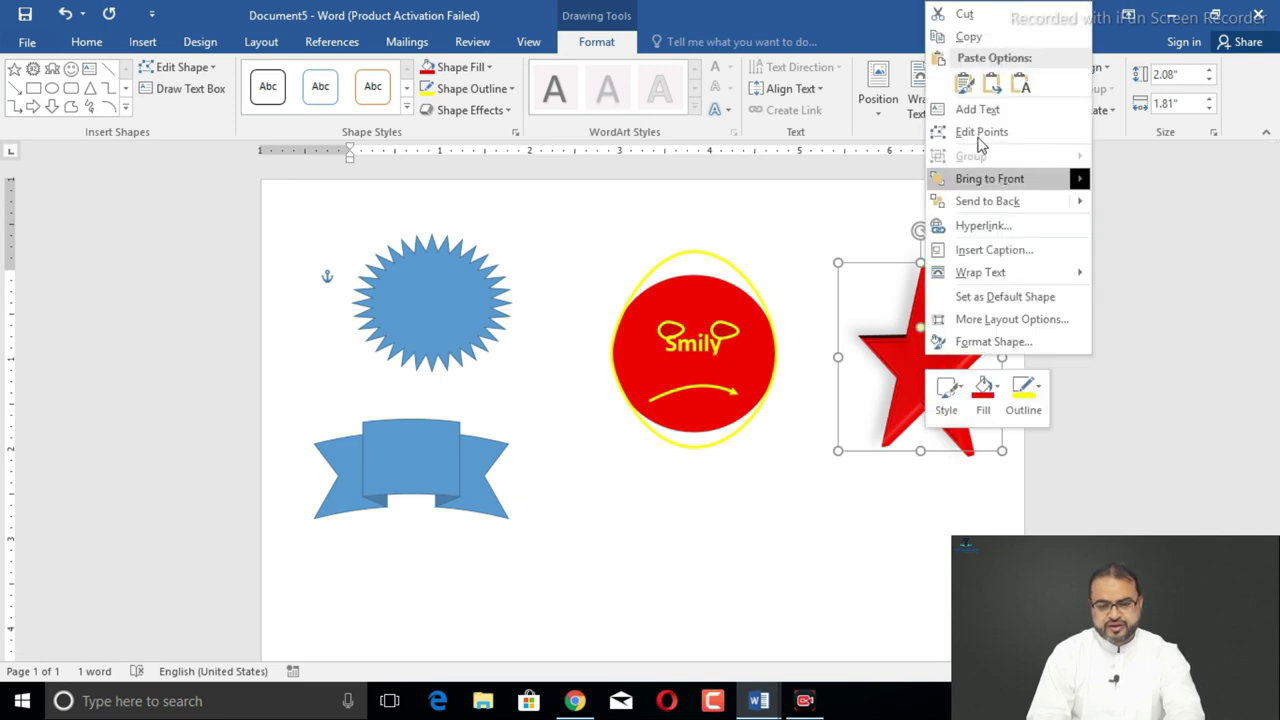
click(977, 109)
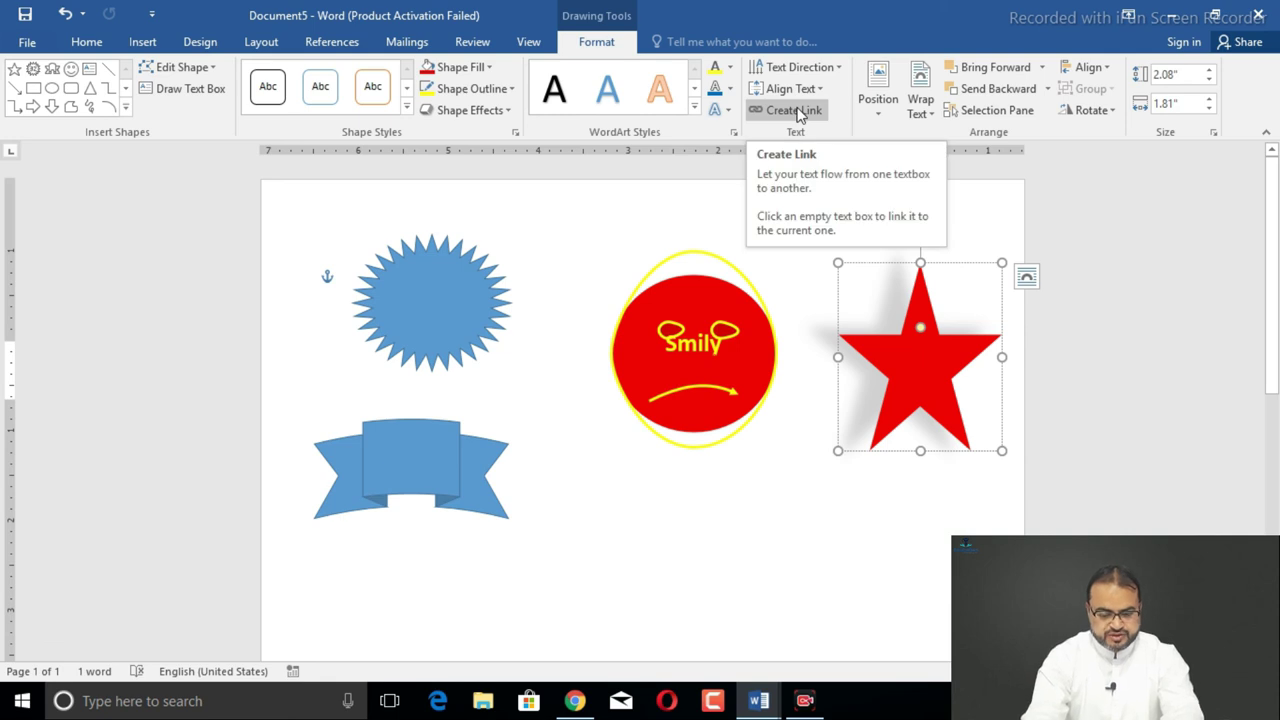
text(St)
key(BackSpace)
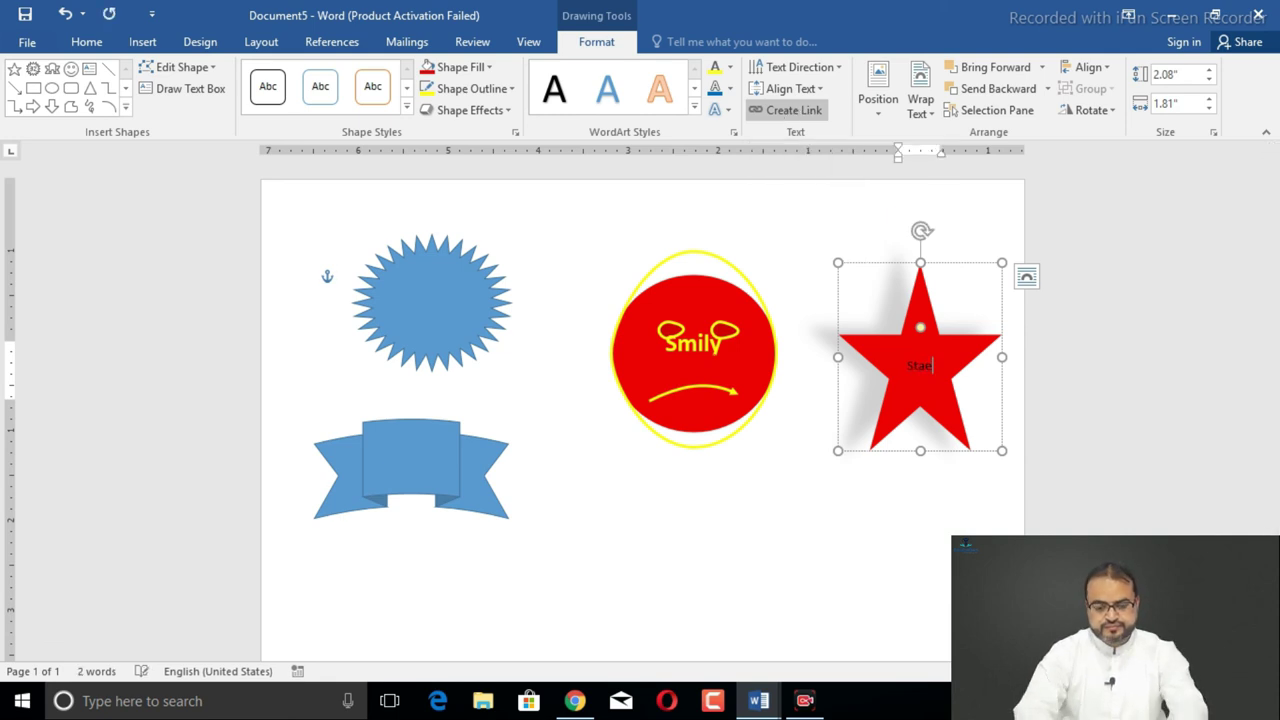
click(786, 459)
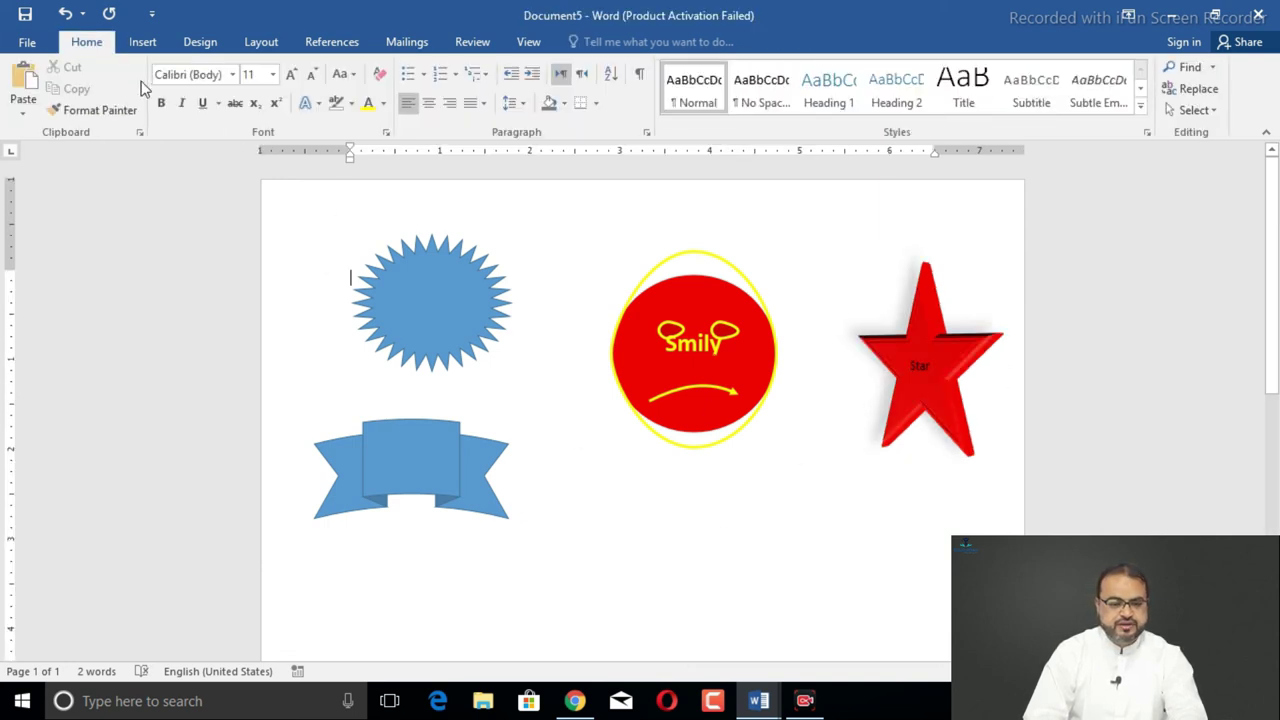
Step: Draw a double-headed arrow line about 2.39" long below the smiley face
click(141, 41)
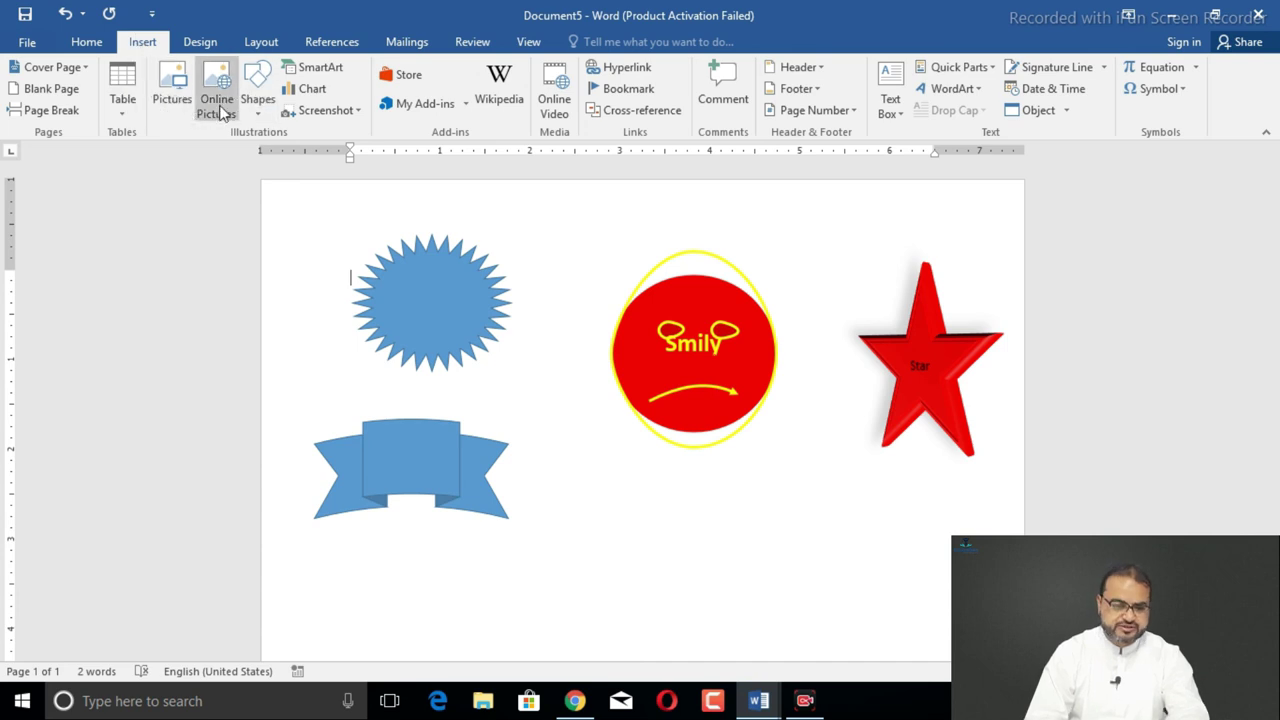
click(172, 92)
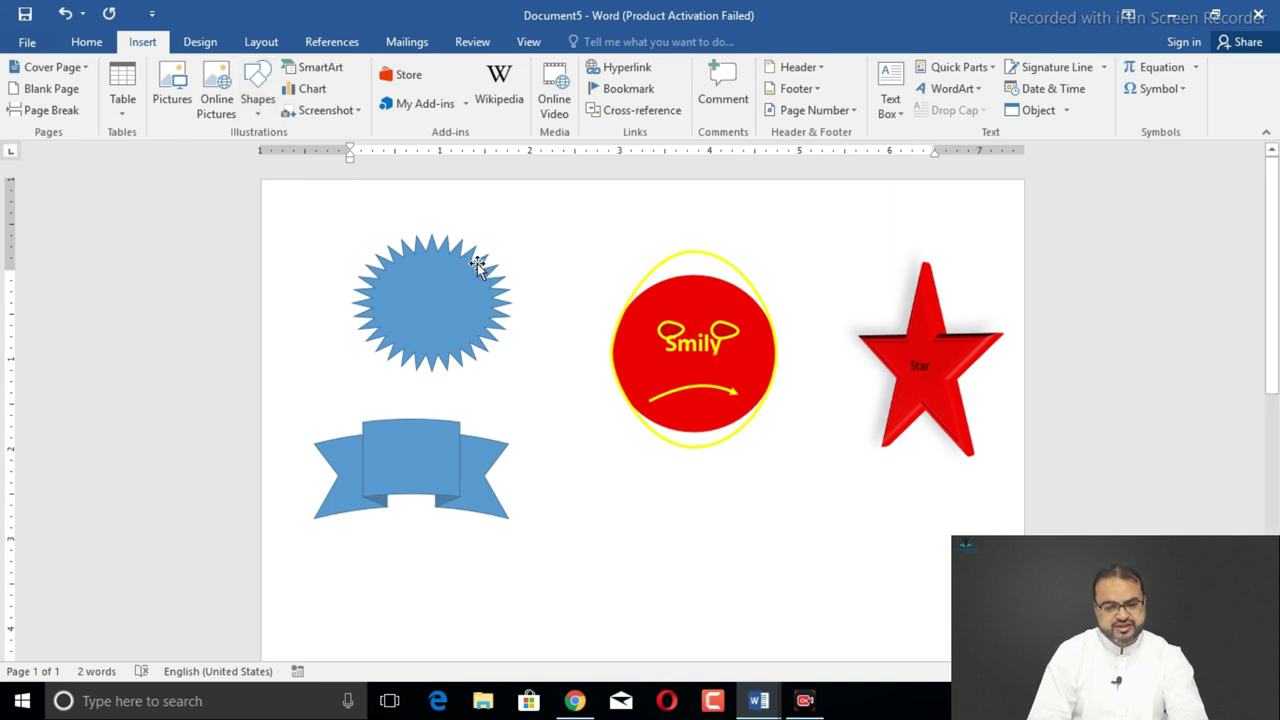
click(256, 104)
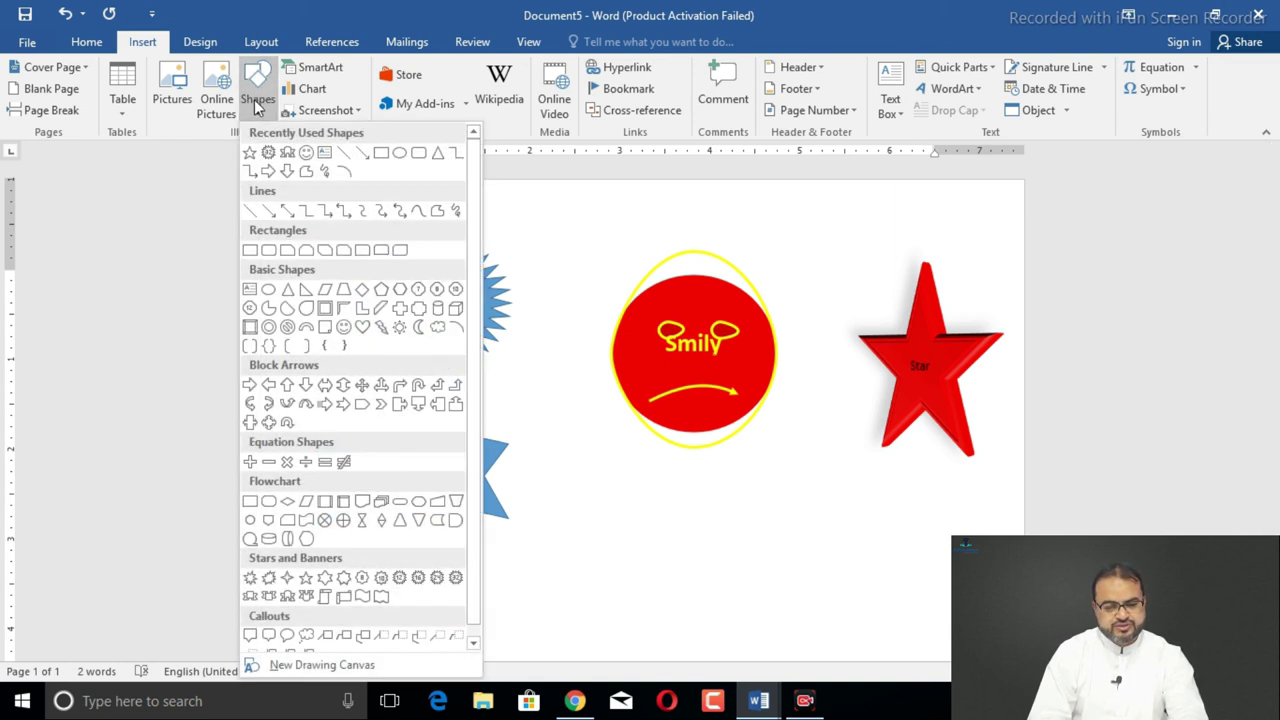
click(290, 211)
drag(616, 517, 828, 521)
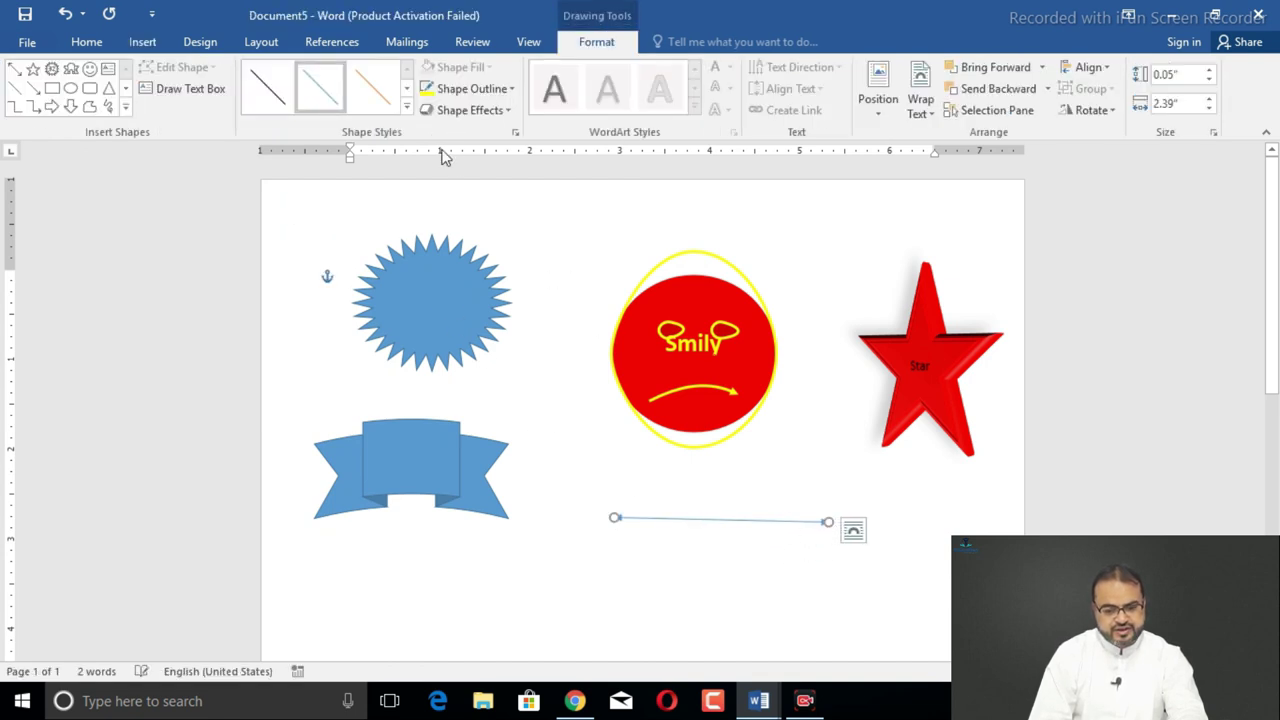
Step: Give the arrow a thick style with a 6 pt outline weight and red colour
click(406, 110)
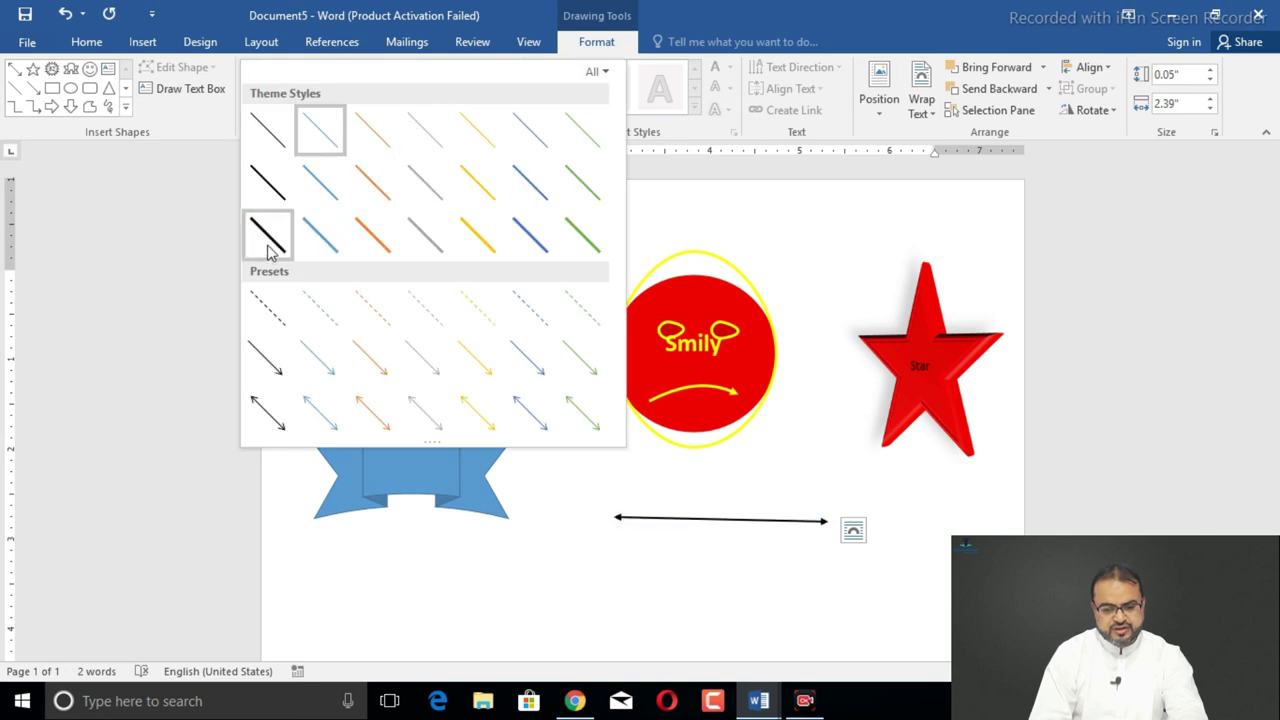
click(268, 250)
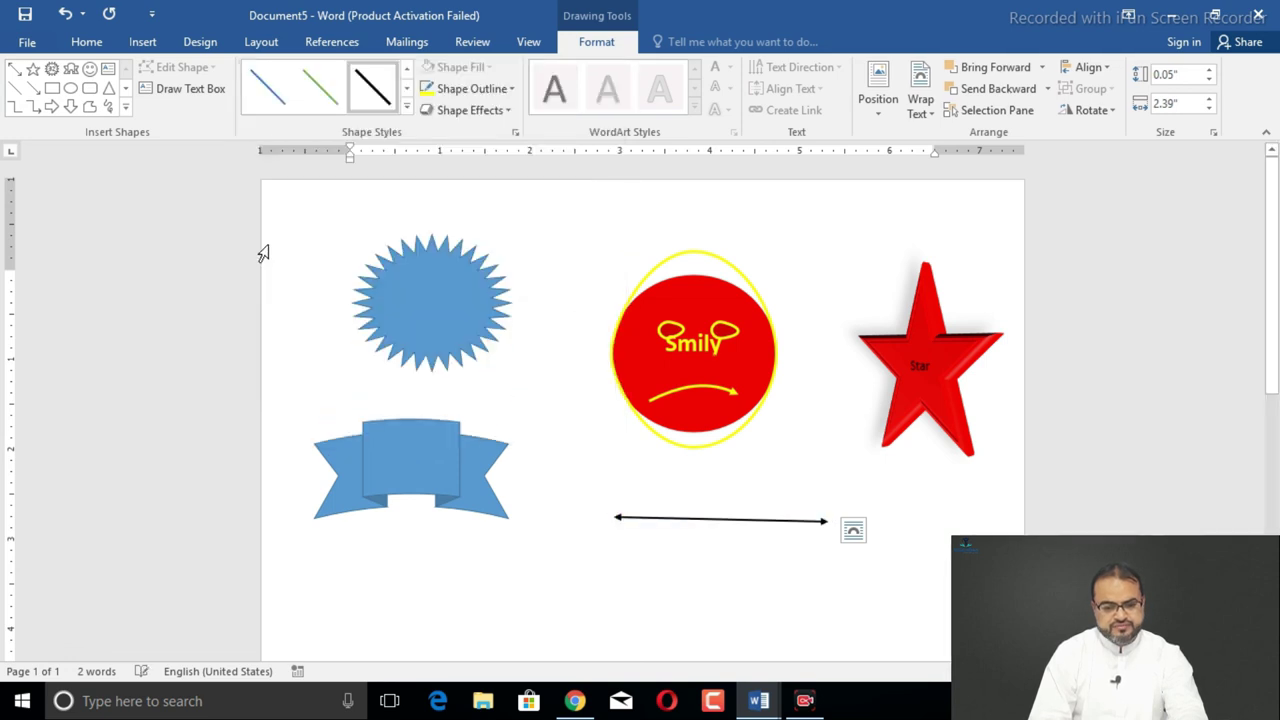
click(496, 89)
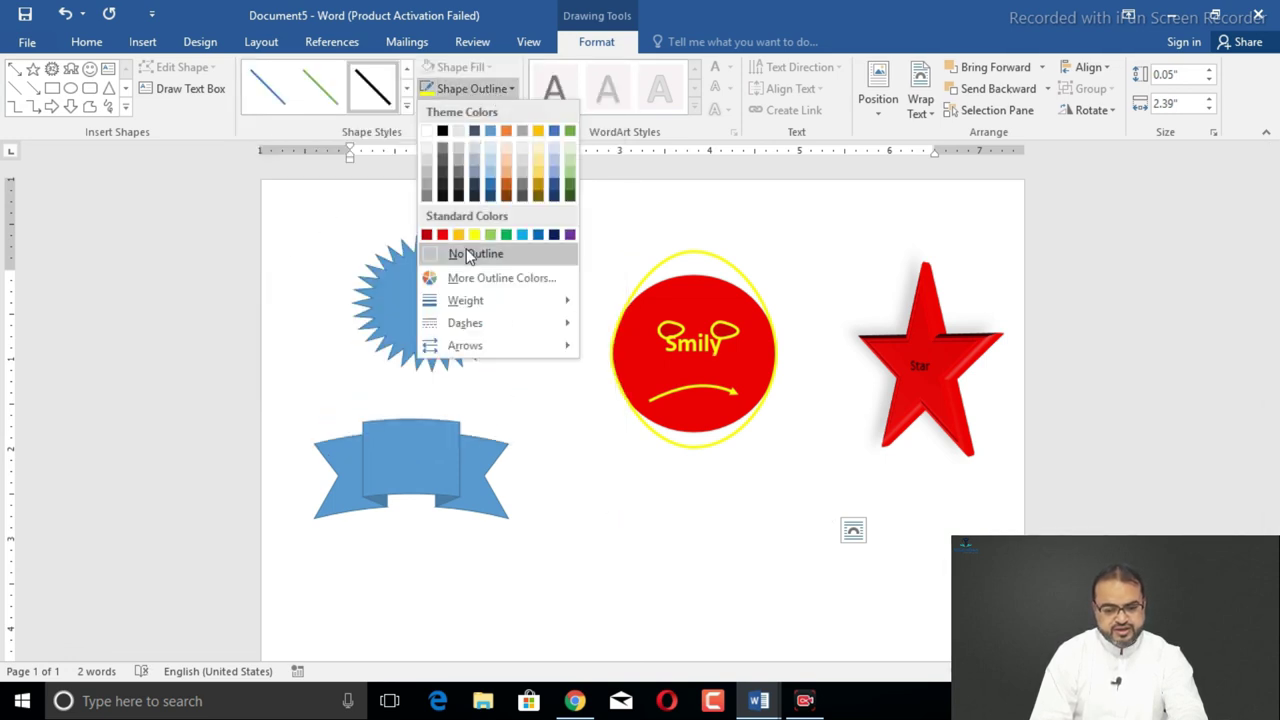
mouse_move(466, 300)
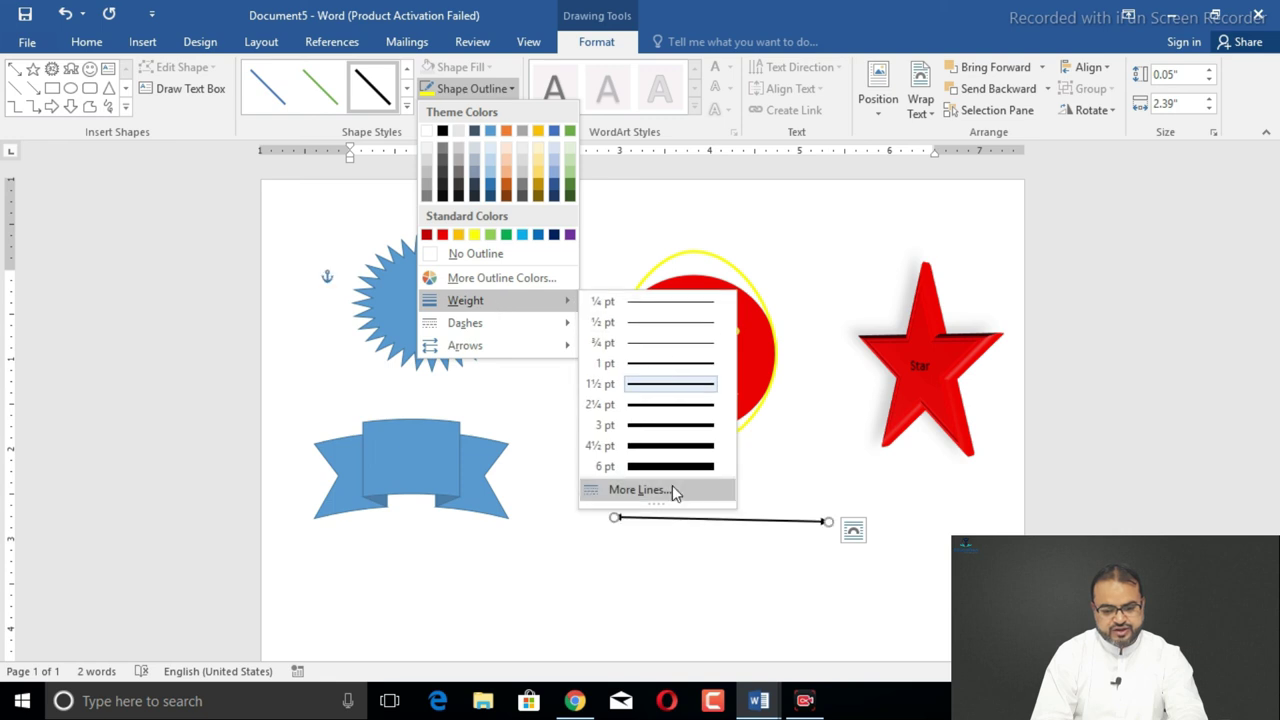
click(680, 466)
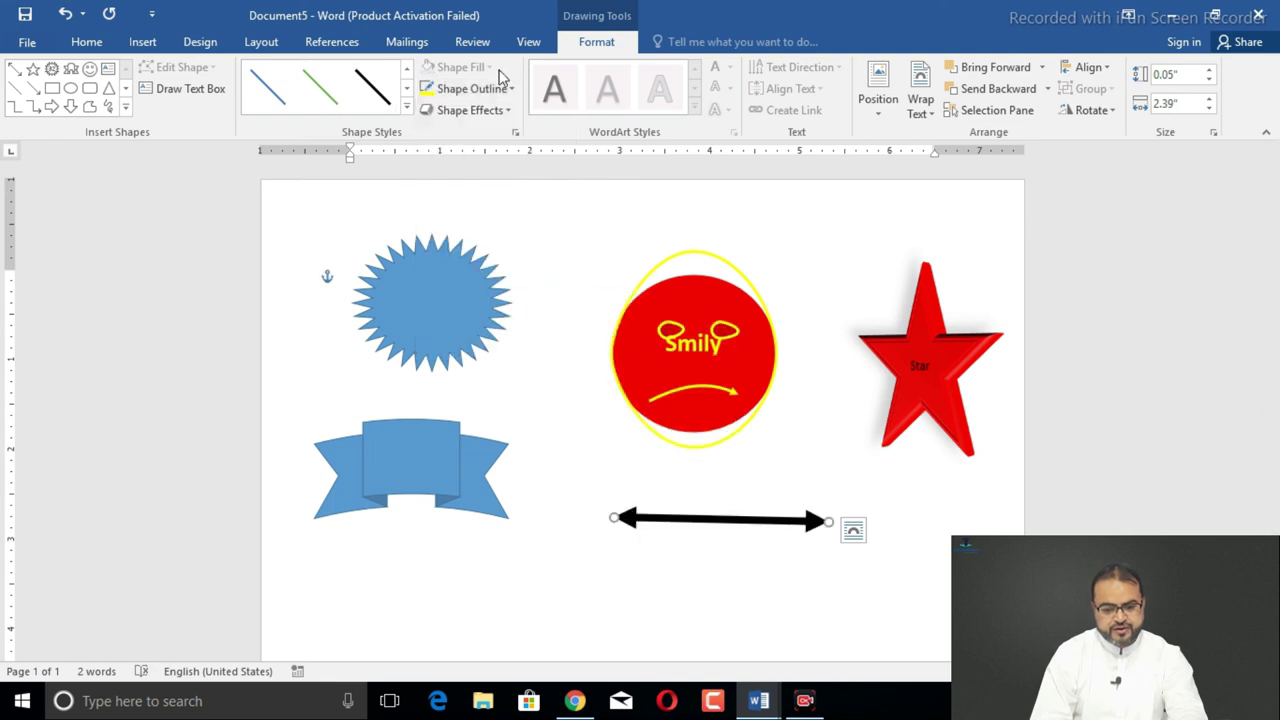
click(478, 89)
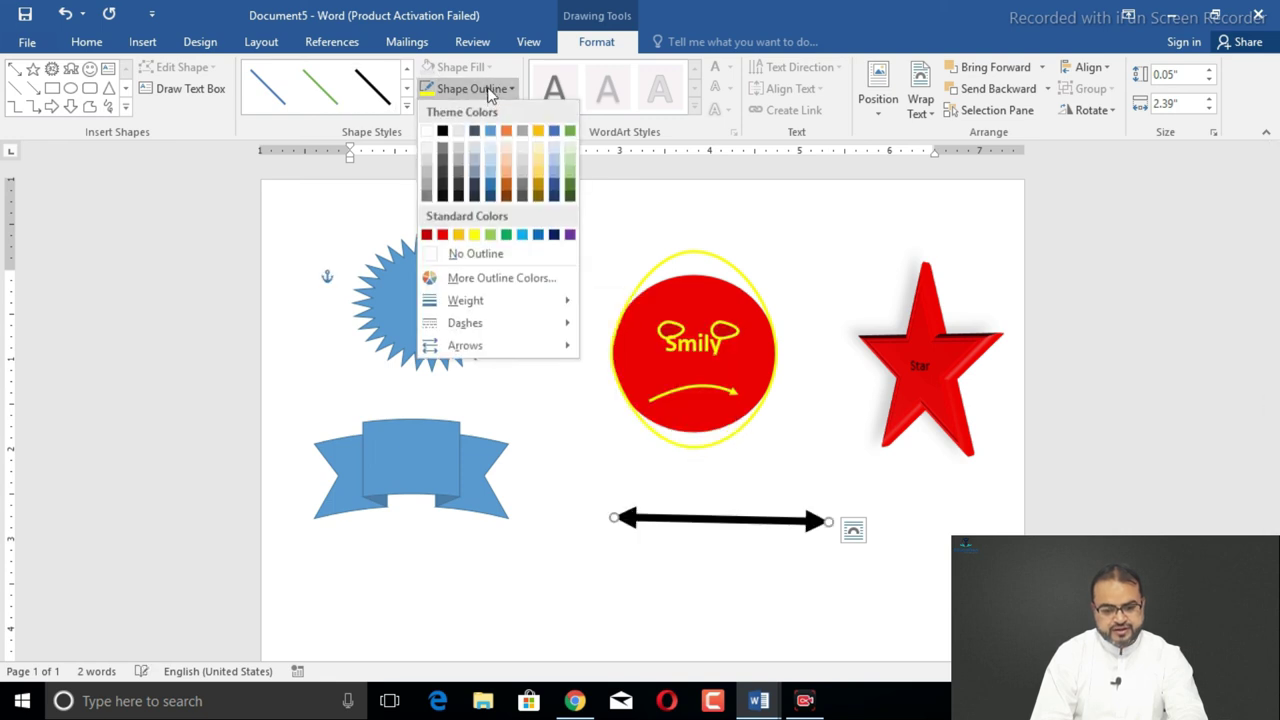
click(442, 234)
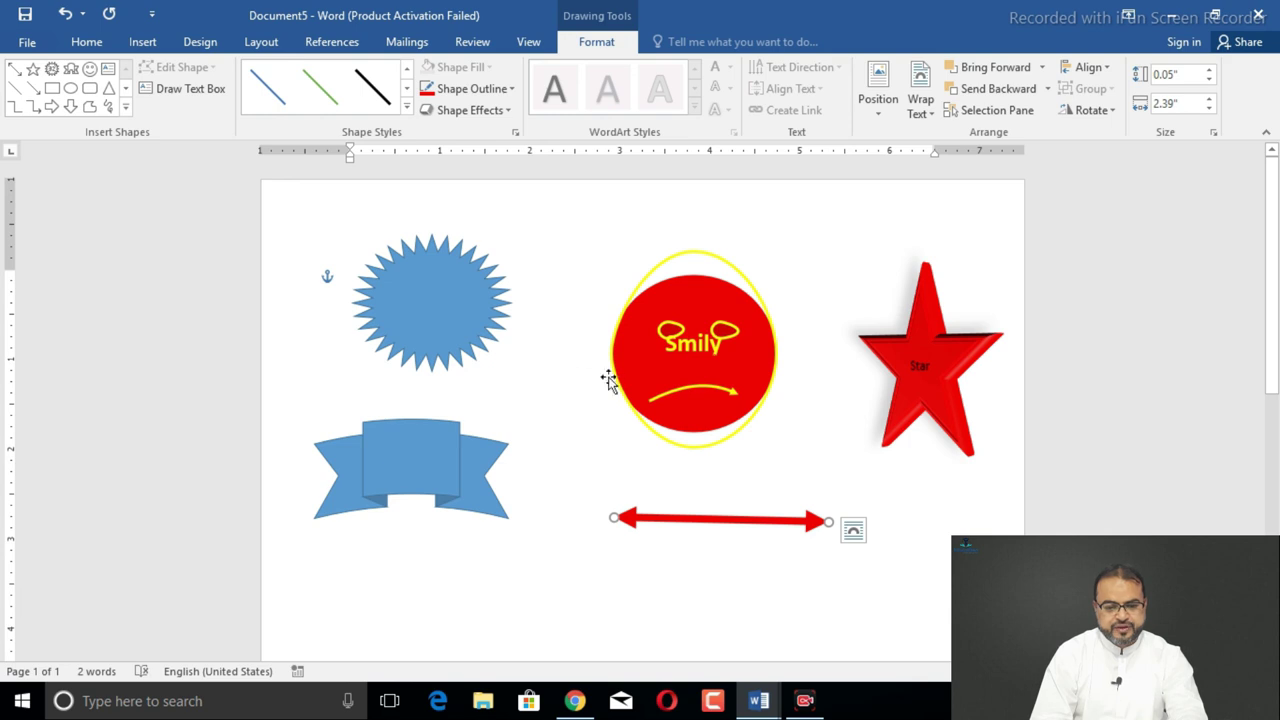
click(406, 110)
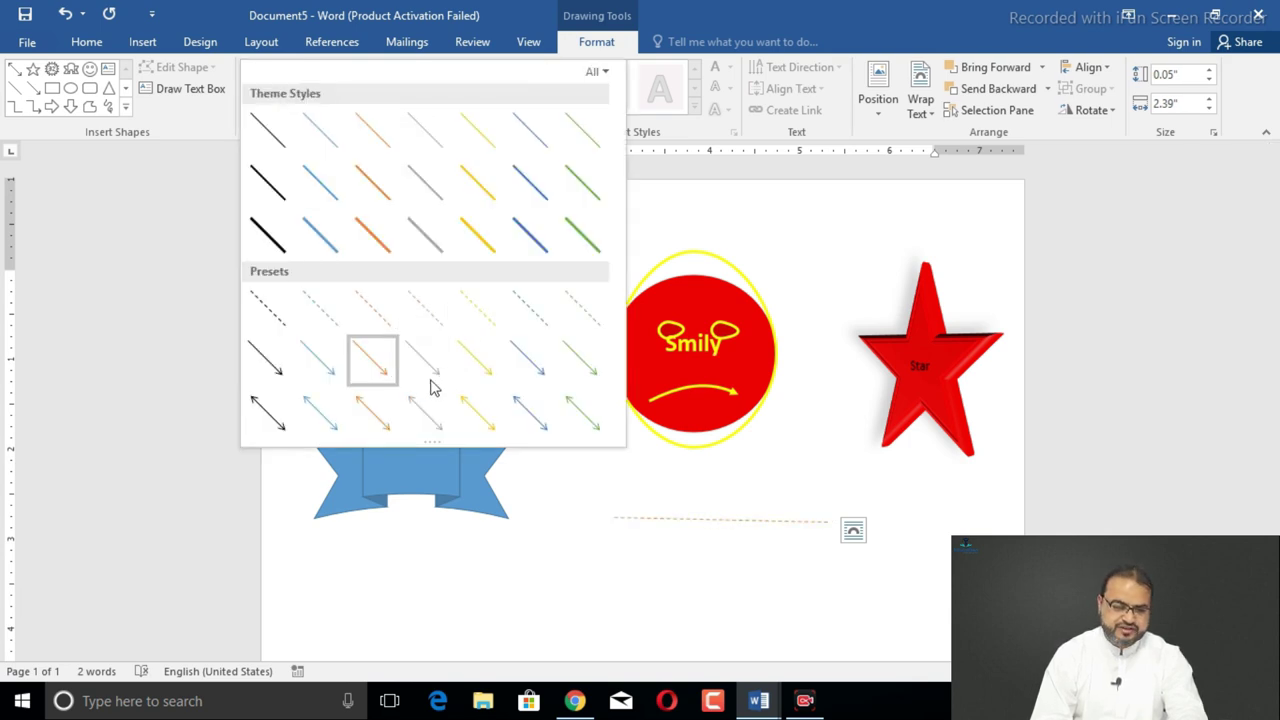
click(815, 268)
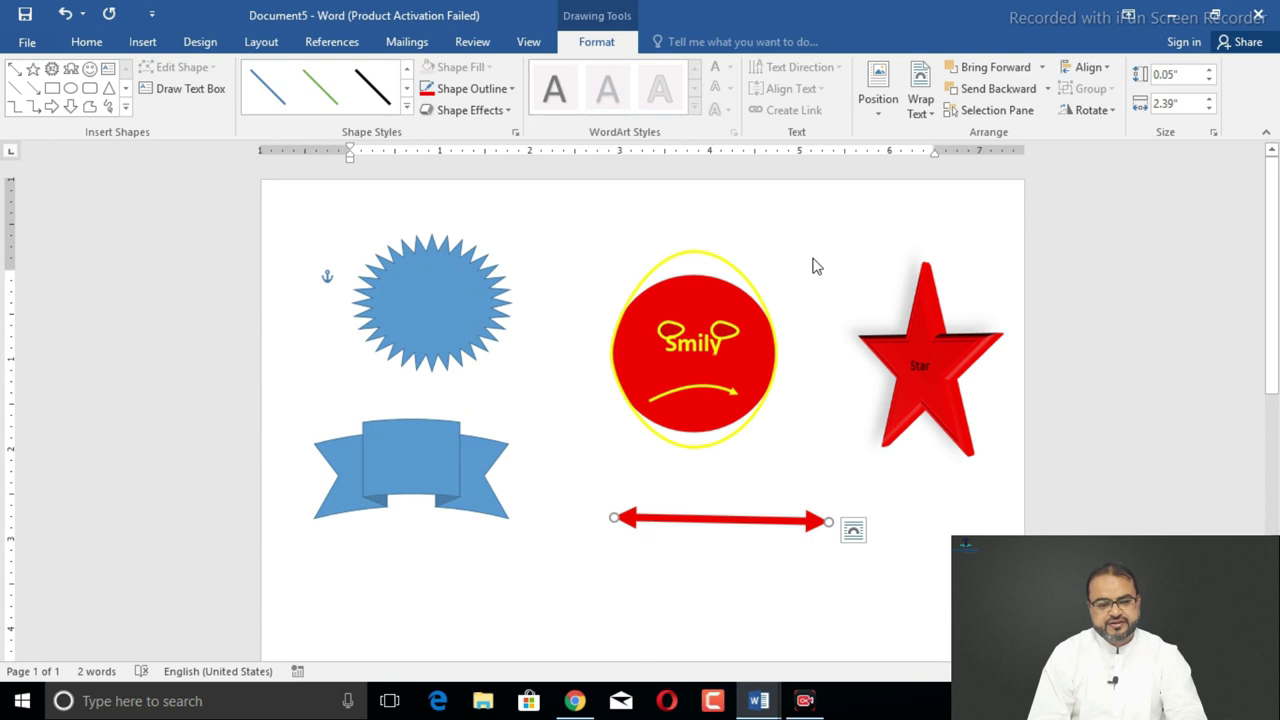
Step: Switch from the Home ribbon to the Insert ribbon
click(87, 42)
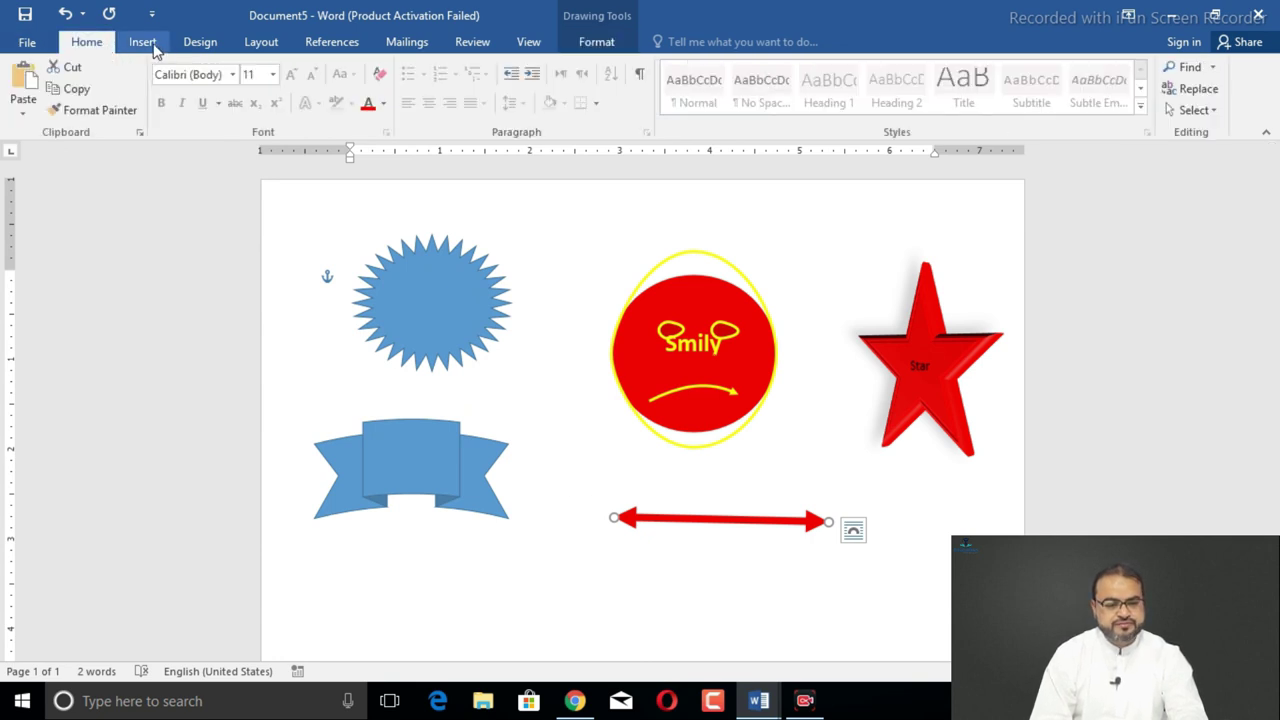
click(143, 42)
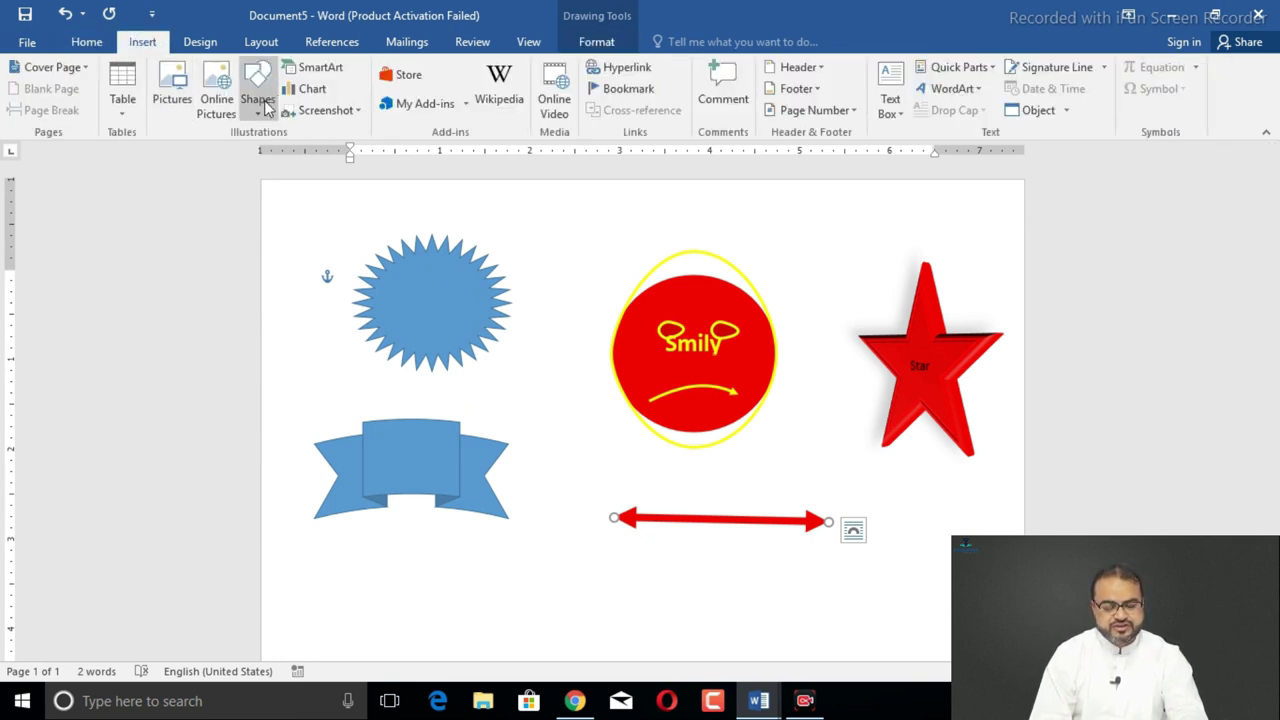